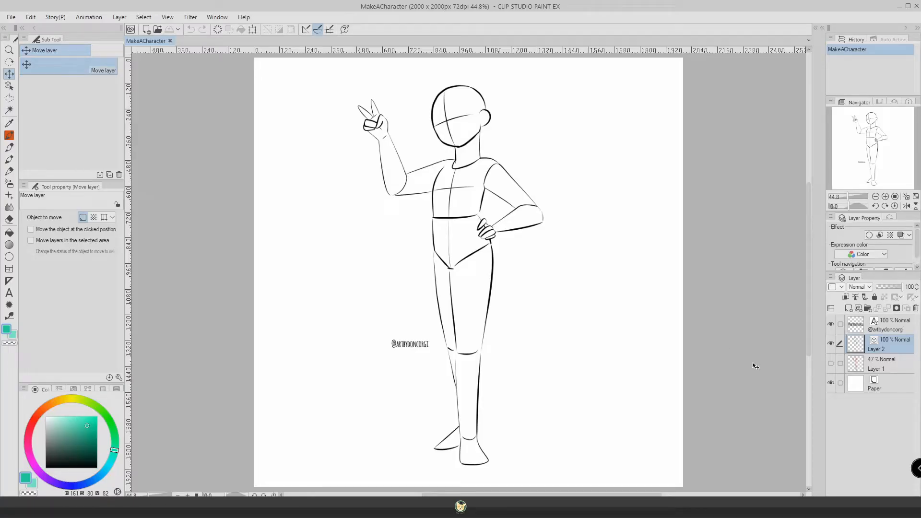
- On a new raster layer, handwrite a bulleted list reading RELAXED, POSITIVE and CONFIDENT beside the figure with the Ensabler Stiff inker
click(849, 311)
click(9, 147)
click(578, 92)
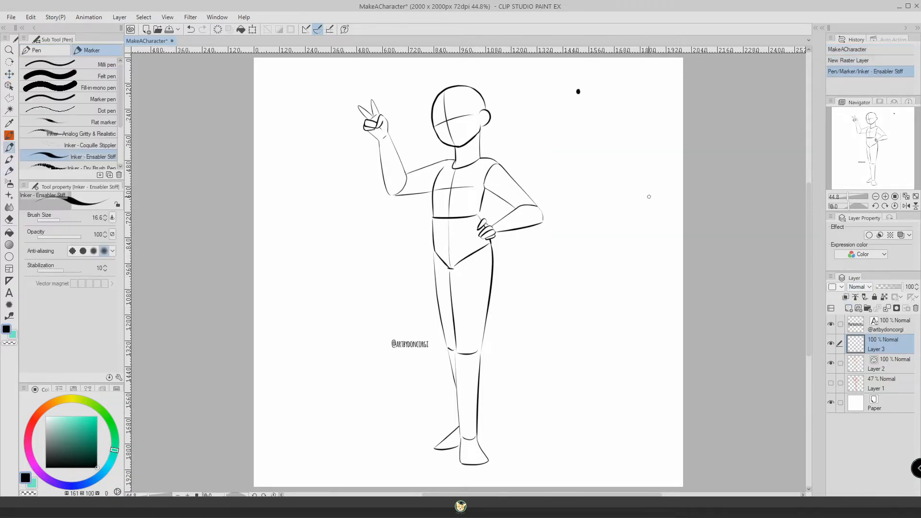
mouse_move(593, 85)
mouse_down()
mouse_move(591, 96)
mouse_move(653, 92)
mouse_up()
click(578, 123)
mouse_move(592, 114)
mouse_down()
mouse_move(592, 126)
mouse_move(612, 118)
mouse_move(656, 126)
mouse_up()
click(581, 152)
mouse_move(597, 146)
mouse_down()
mouse_move(595, 157)
mouse_move(617, 146)
mouse_move(620, 156)
mouse_move(625, 144)
mouse_up()
drag(618, 150, 641, 157)
mouse_move(642, 146)
mouse_down()
mouse_move(654, 145)
mouse_move(659, 158)
mouse_move(664, 144)
mouse_up()
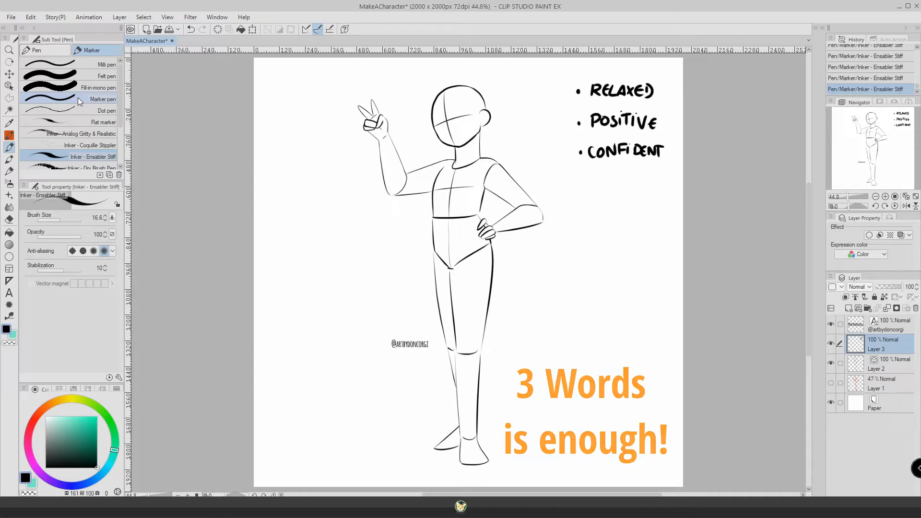
- Hide the signature text layer and lower the base pose layer's opacity to 44%
click(831, 324)
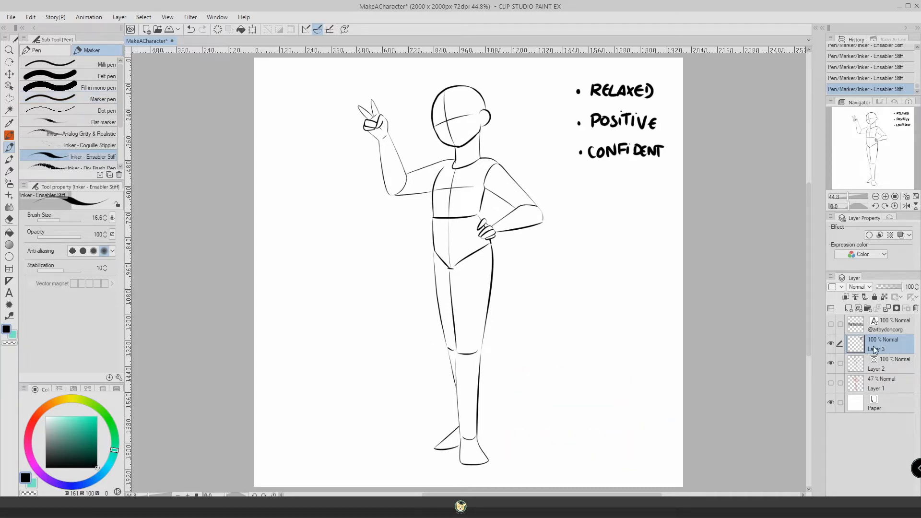
drag(891, 286, 888, 288)
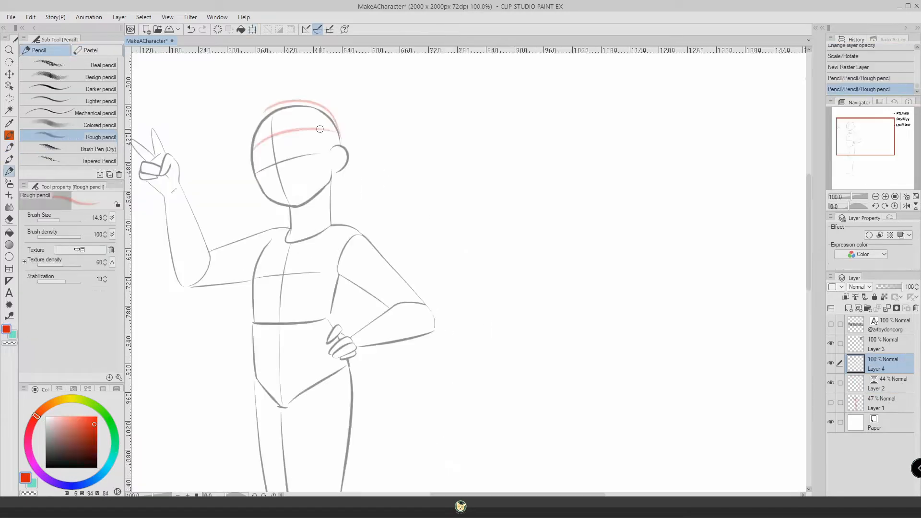
- Sketch a cap, hair and outfit on the first pose and overalls on the second with the red Rough pencil
mouse_move(329, 128)
mouse_down()
mouse_move(237, 136)
mouse_move(249, 161)
mouse_up()
mouse_move(264, 115)
mouse_down()
mouse_move(251, 137)
mouse_move(296, 102)
mouse_move(250, 214)
mouse_up()
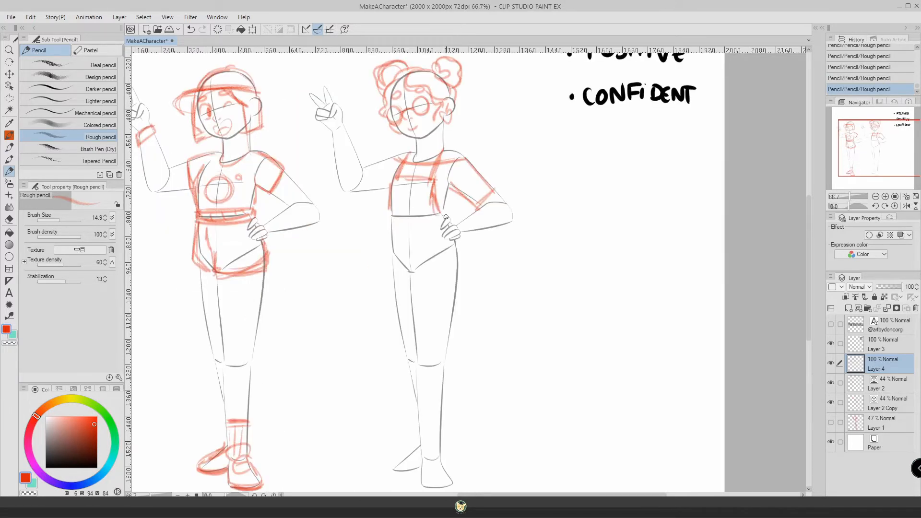
mouse_move(433, 190)
mouse_down()
mouse_move(431, 216)
mouse_move(393, 218)
mouse_up()
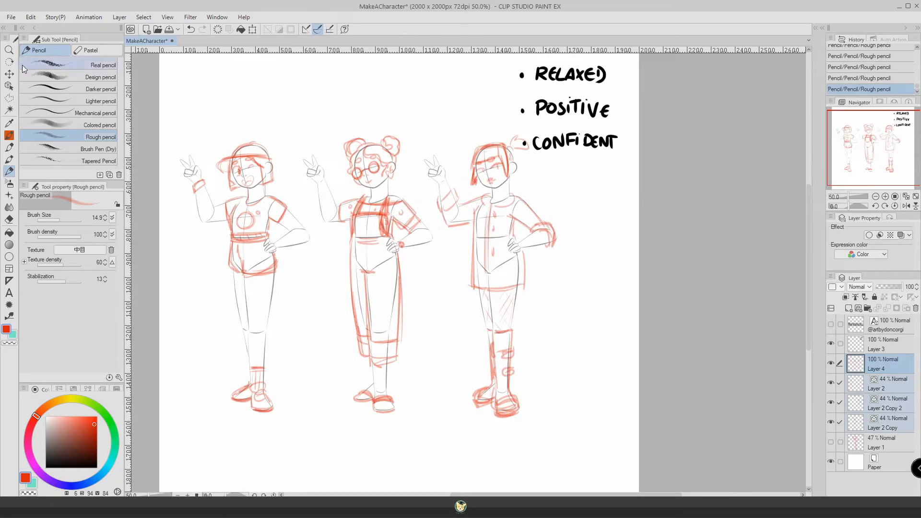
- Move the red outfit sketches and the three pose figures together slightly down and away from the word list
key(k)
mouse_move(321, 230)
mouse_down()
mouse_move(341, 239)
mouse_move(324, 232)
mouse_move(329, 259)
mouse_up()
scroll(350, 283, down, 1)
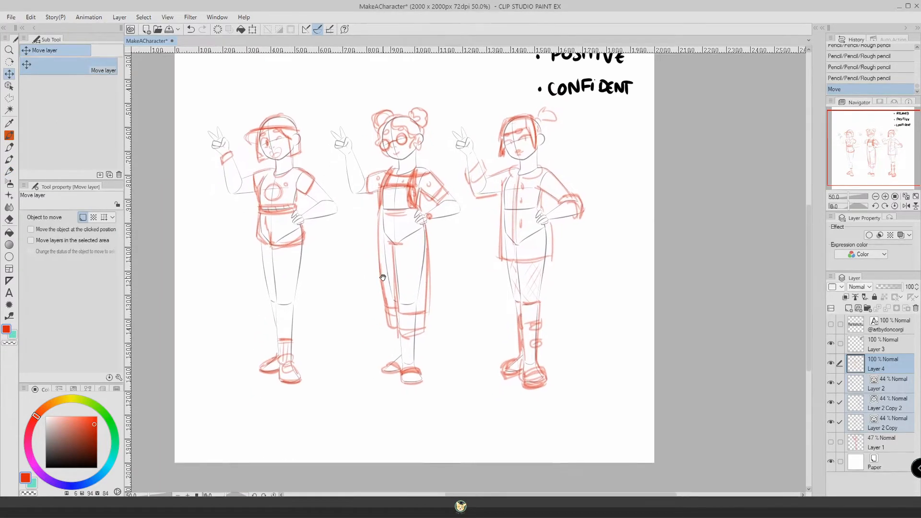
drag(397, 82, 390, 118)
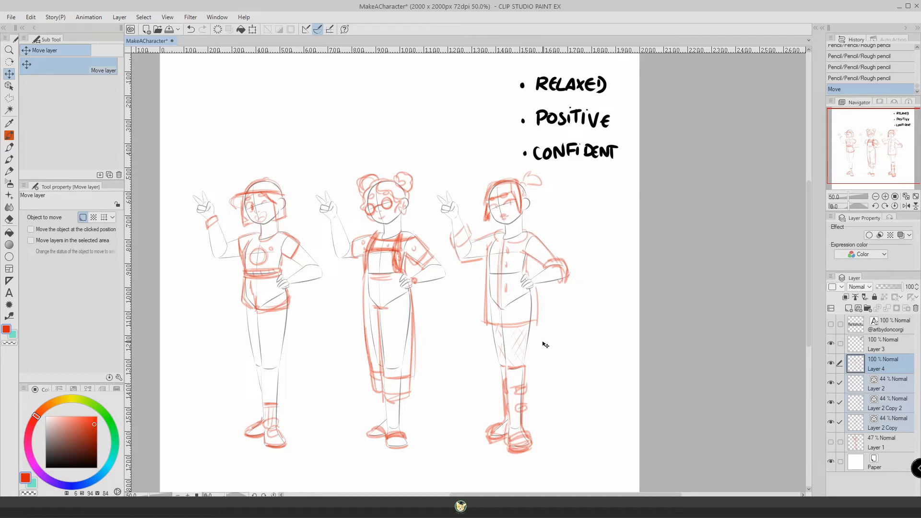
- Ink the third character's face and long buttoned jacket in black over the faded sketch with the Ensabler Stiff inker
click(887, 425)
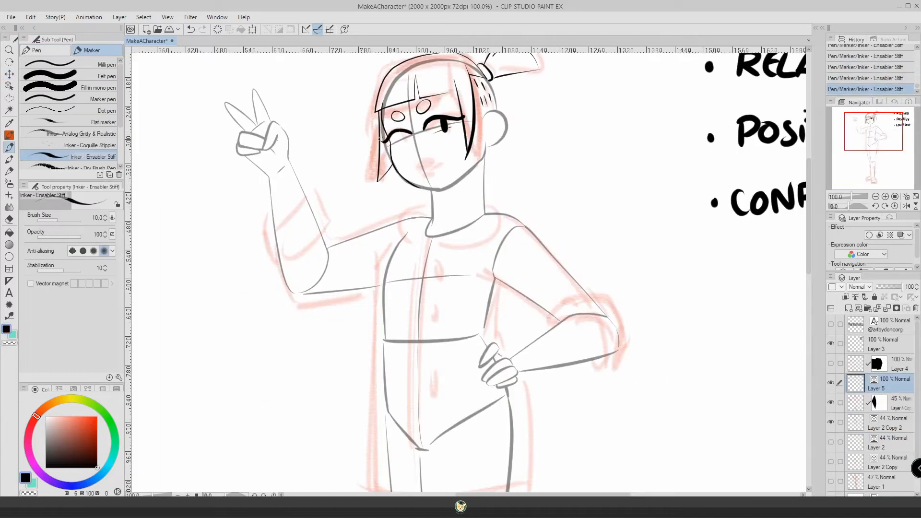
drag(414, 133, 392, 137)
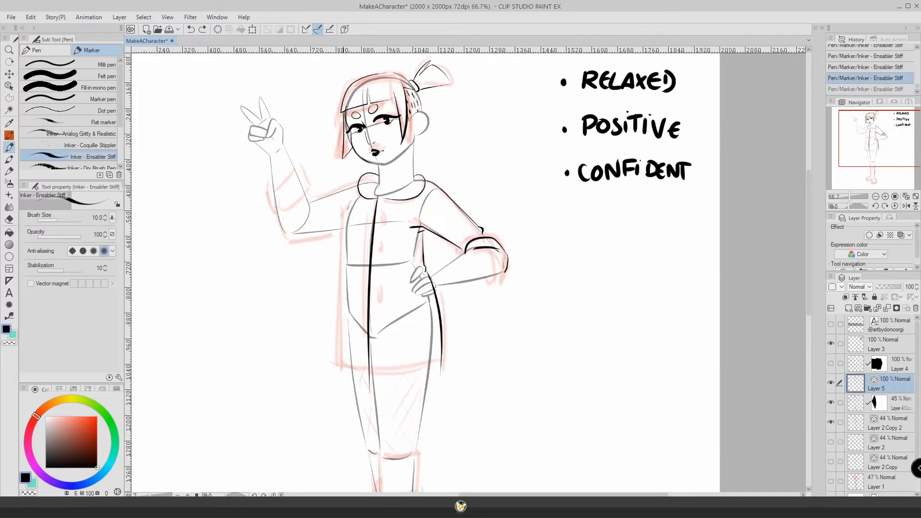
mouse_move(348, 211)
mouse_down()
mouse_move(340, 362)
mouse_move(450, 358)
mouse_up()
key(ctrl+z)
key(ctrl+y)
- Ink the straps and details of the third character's tall boots
mouse_move(392, 274)
mouse_down()
mouse_move(402, 290)
mouse_move(393, 293)
mouse_up()
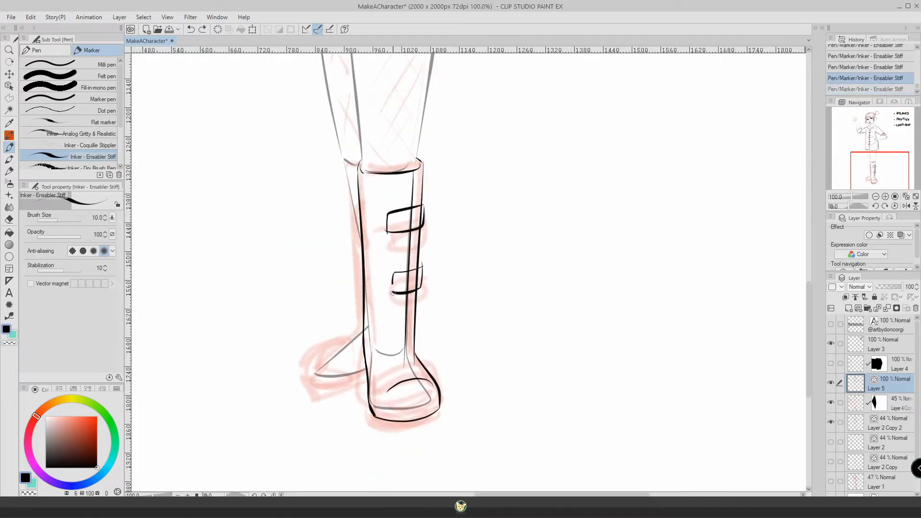
drag(417, 307, 411, 328)
mouse_move(398, 329)
mouse_down()
mouse_move(412, 309)
mouse_move(396, 327)
mouse_up()
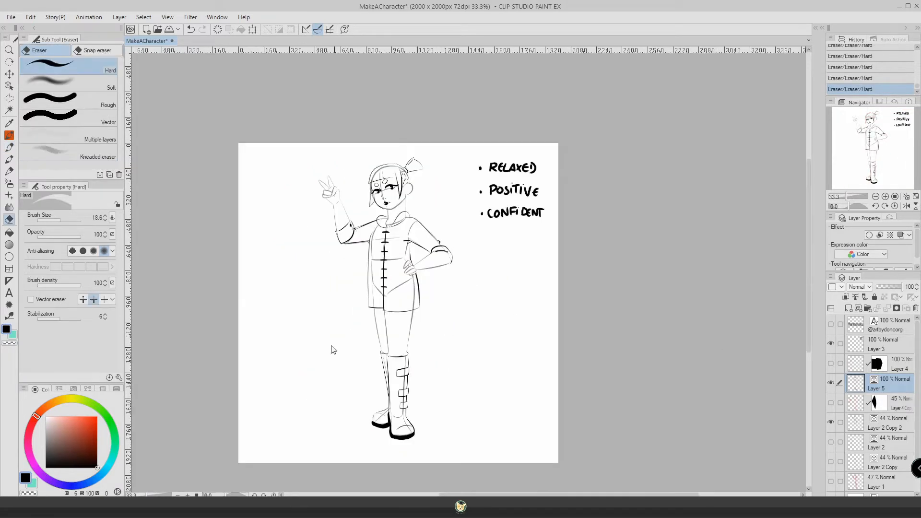
- Set the opacity of the pose layer beneath the inked outfit, Layer 2 Copy 2, to 100%
scroll(331, 350, up, 1)
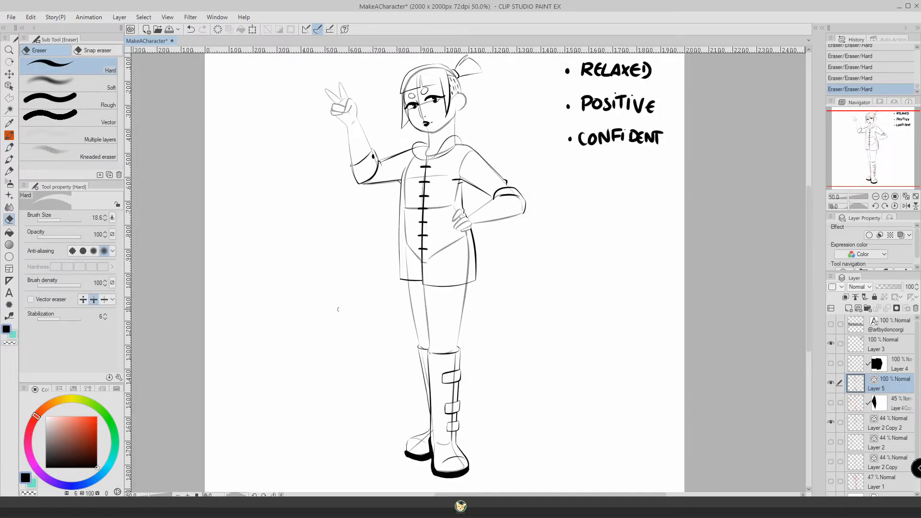
drag(389, 368, 361, 366)
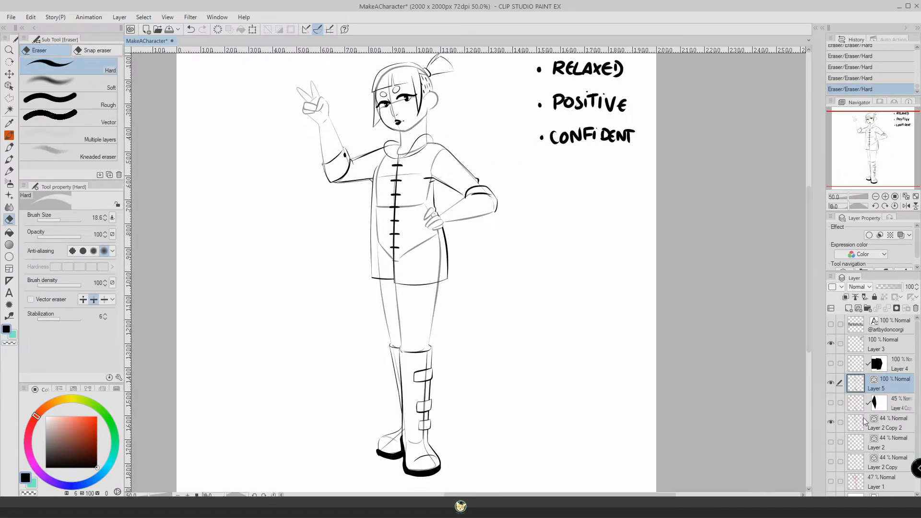
click(881, 424)
drag(880, 287, 903, 287)
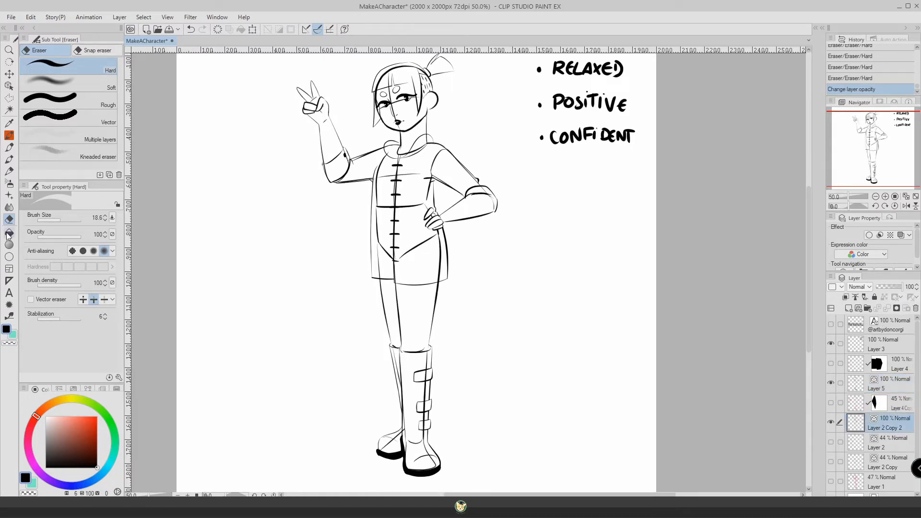
- Enable the vector option for the Hard eraser and remove the pose's guide lines from the face, chest, waist and sleeve
click(31, 300)
scroll(400, 136, up, 1)
click(393, 86)
click(407, 235)
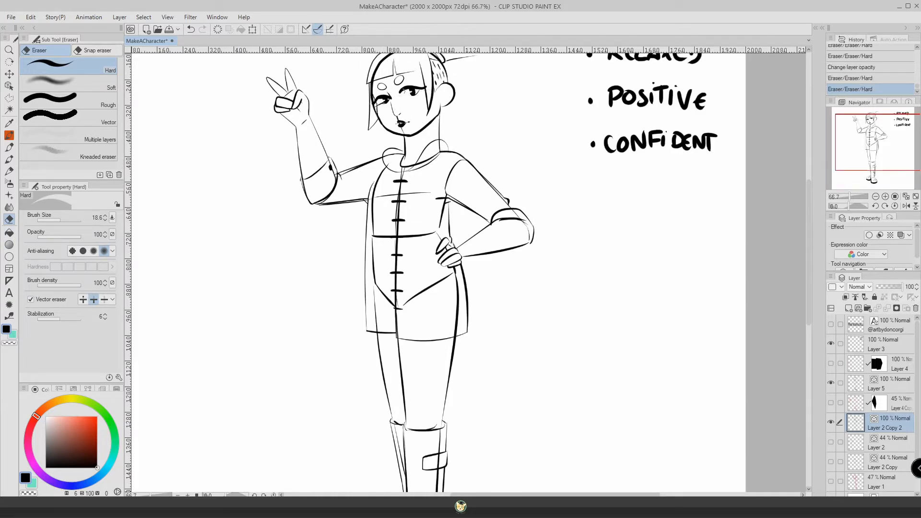
click(389, 295)
click(444, 197)
click(512, 216)
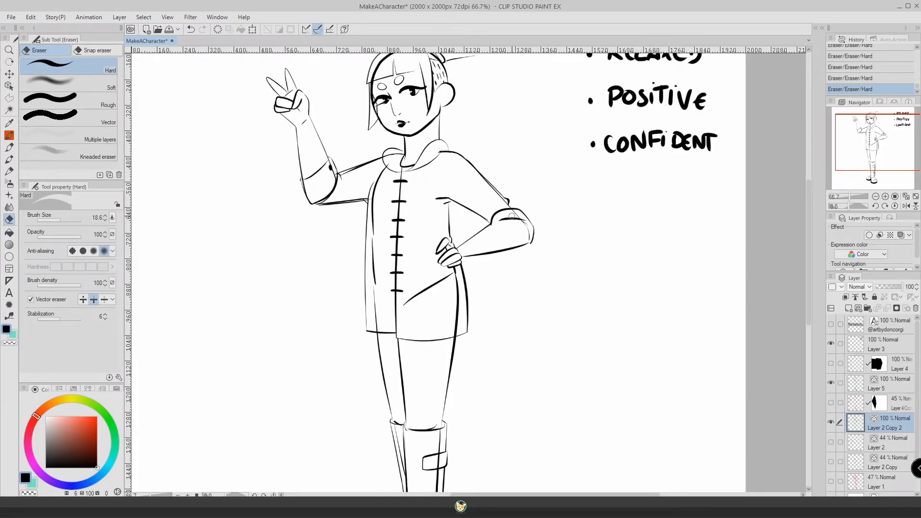
- Erase the skull outline under the bangs and the leftover body lines hidden by the collar and coat
drag(445, 142, 475, 203)
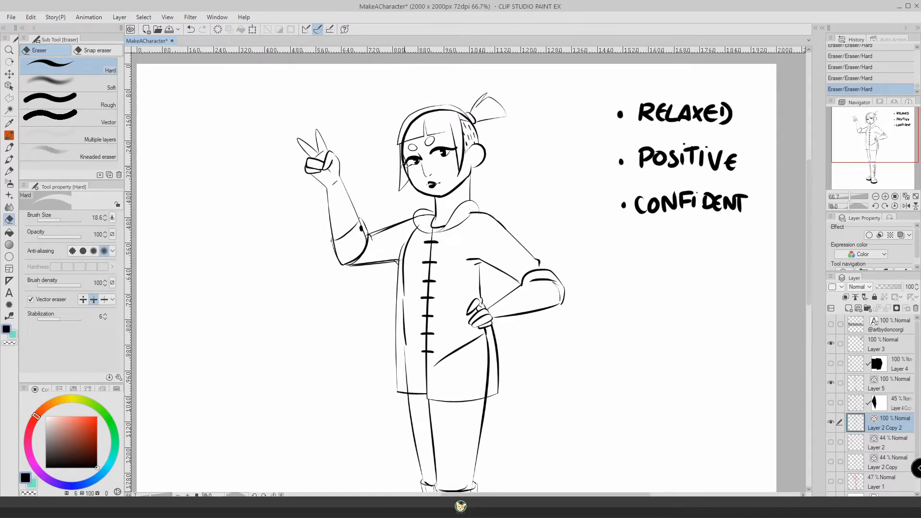
click(408, 179)
key(p)
scroll(403, 156, up, 1)
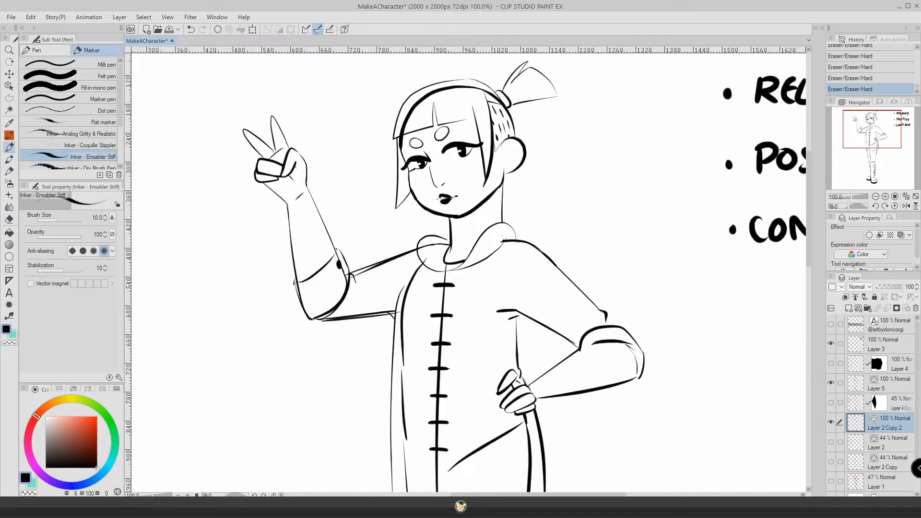
key(e)
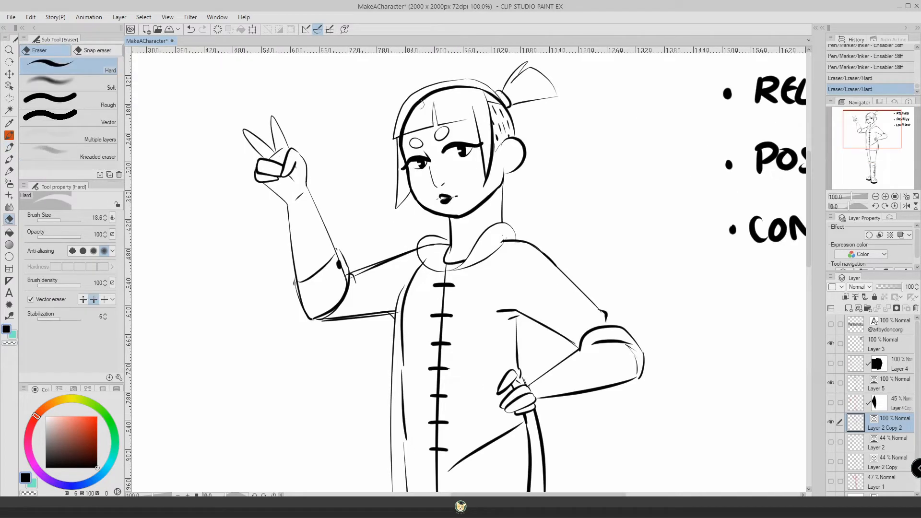
drag(420, 103, 407, 134)
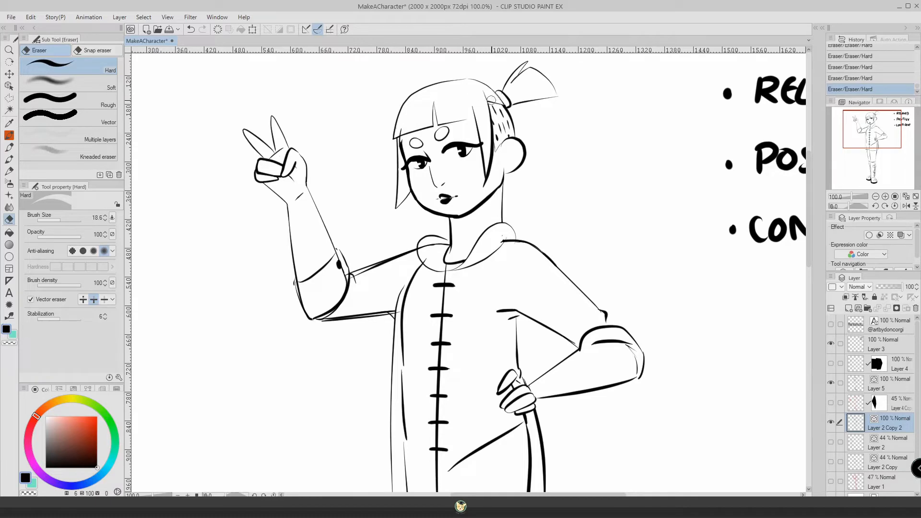
scroll(506, 184, down, 2)
scroll(661, 259, up, 2)
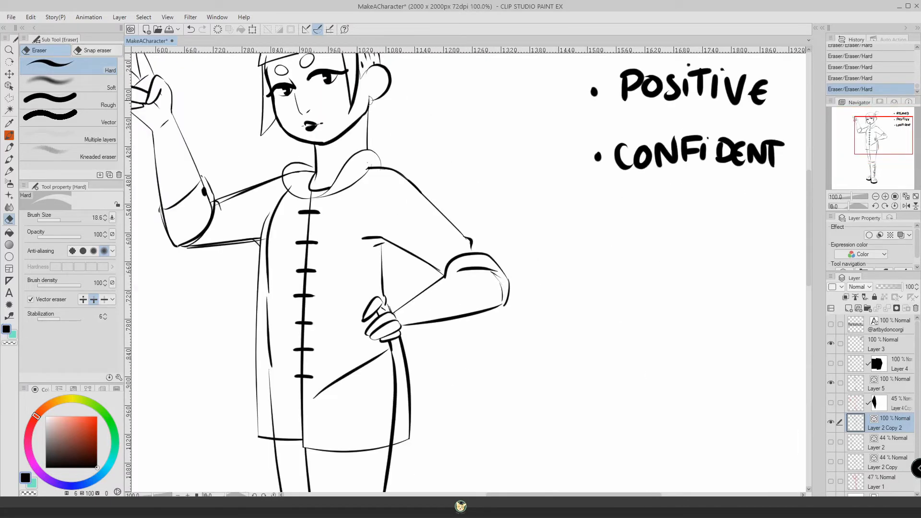
scroll(364, 135, down, 4)
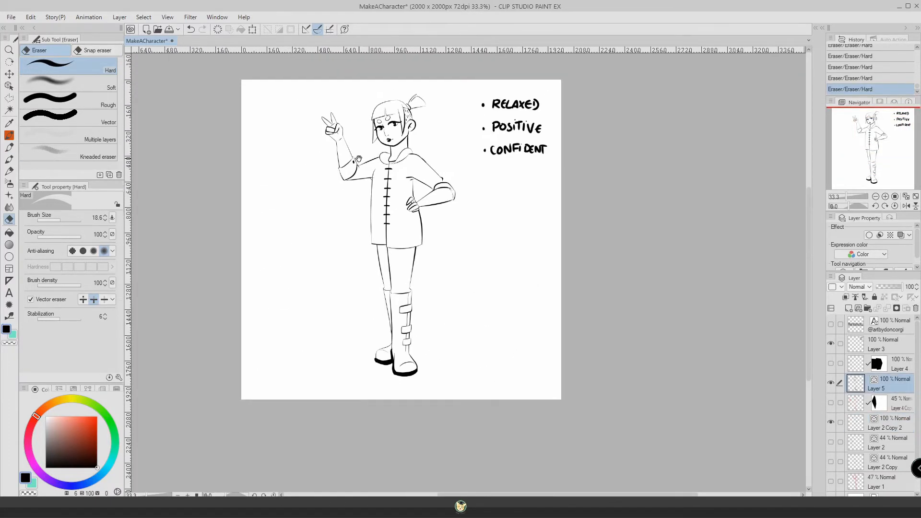
- Draw thin parallel diagonal lines across both thighs between the coat hem and the boots on Layer 5 with the inker
scroll(359, 158, up, 3)
key(p)
drag(402, 207, 378, 238)
mouse_move(388, 209)
mouse_down()
mouse_move(355, 250)
mouse_move(346, 280)
mouse_up()
drag(426, 207, 373, 267)
key(ctrl+z)
drag(407, 228, 373, 267)
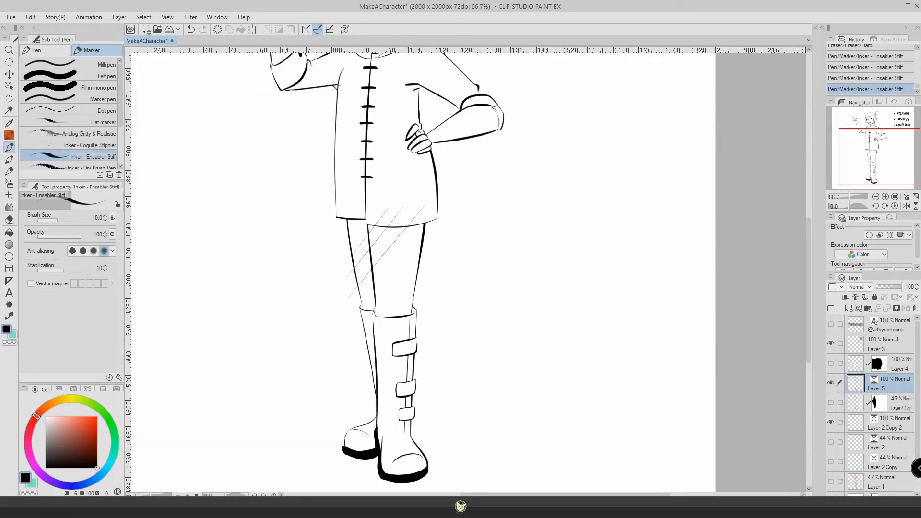
drag(423, 236, 348, 316)
key(ctrl+z)
drag(436, 219, 349, 324)
drag(440, 243, 351, 344)
key(ctrl+z)
drag(441, 250, 354, 346)
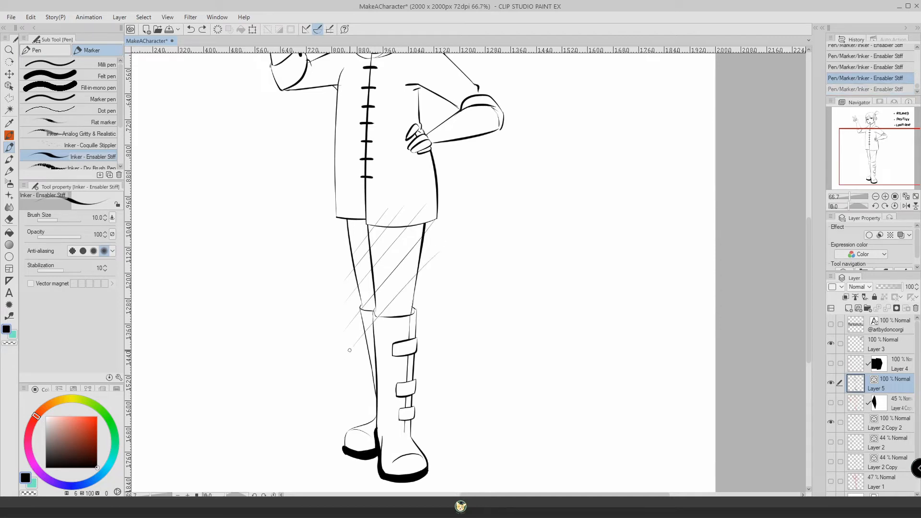
drag(436, 275, 379, 332)
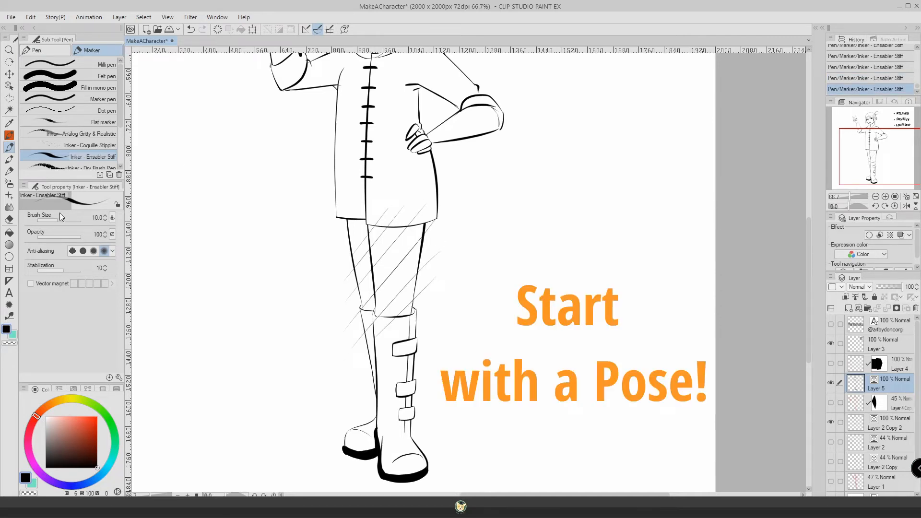
- Erase the diagonal lines on the coat, back leg and background, keeping only those inside the front thigh
key(e)
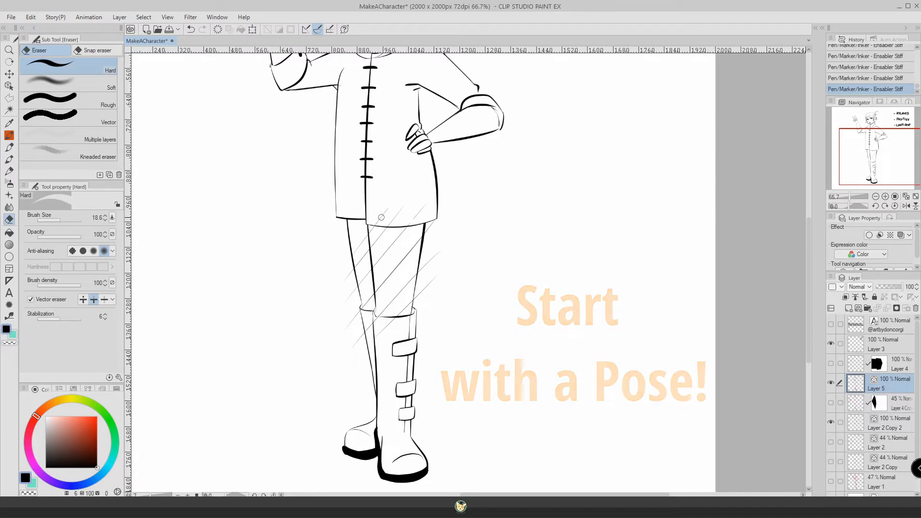
mouse_move(384, 211)
mouse_down()
mouse_move(432, 237)
mouse_move(438, 217)
mouse_move(430, 294)
mouse_up()
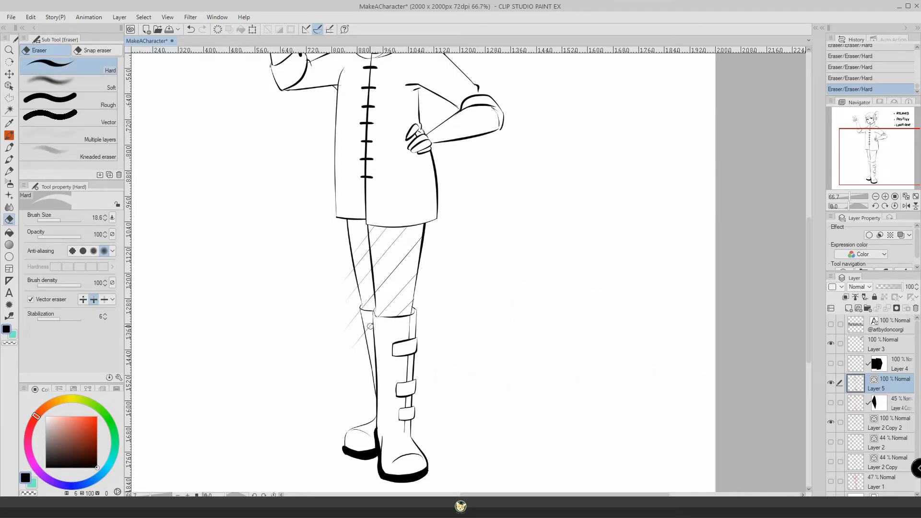
mouse_move(347, 276)
mouse_down()
mouse_move(358, 256)
mouse_move(372, 301)
mouse_up()
- Draw crossing diagonal lines in the opposite direction over the front thigh to form a fishnet pattern
click(10, 147)
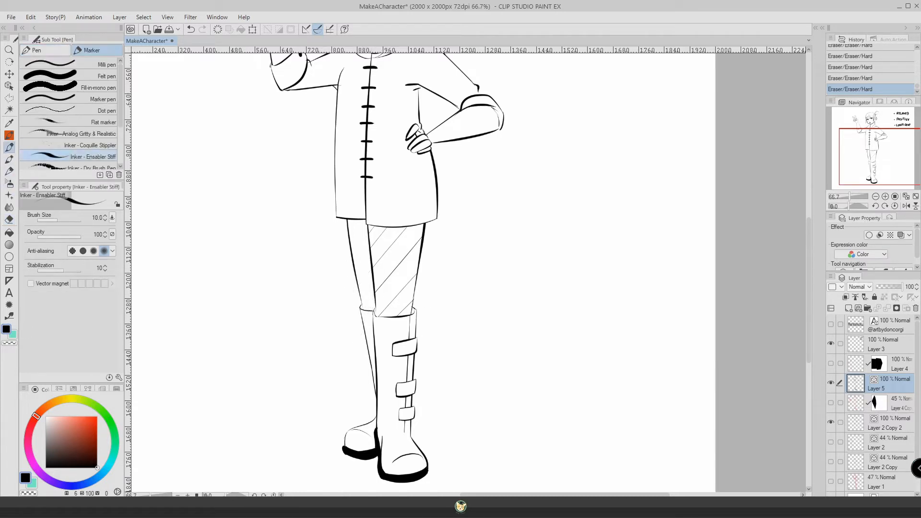
drag(422, 235, 429, 243)
mouse_move(408, 213)
mouse_down()
mouse_move(434, 248)
mouse_move(384, 233)
mouse_move(366, 210)
mouse_move(438, 302)
mouse_up()
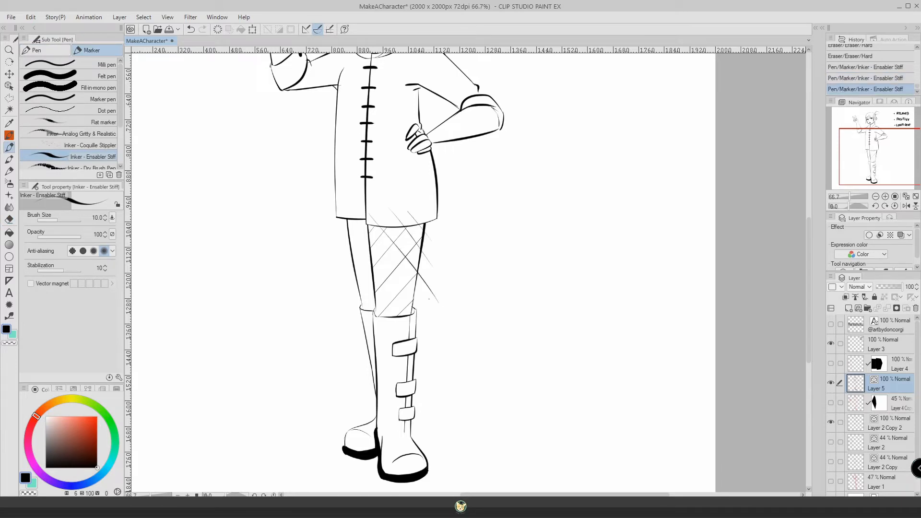
drag(368, 229, 434, 333)
key(ctrl+z)
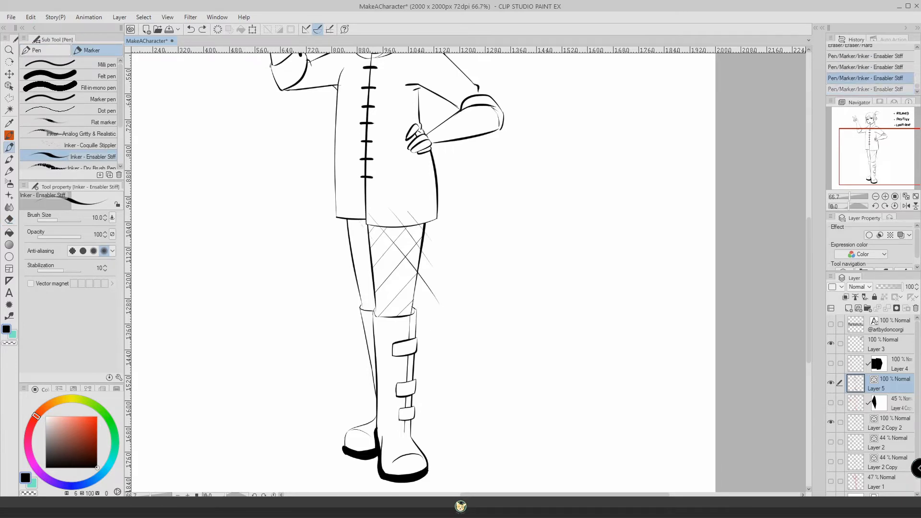
key(ctrl+y)
key(ctrl+z)
key(ctrl+y)
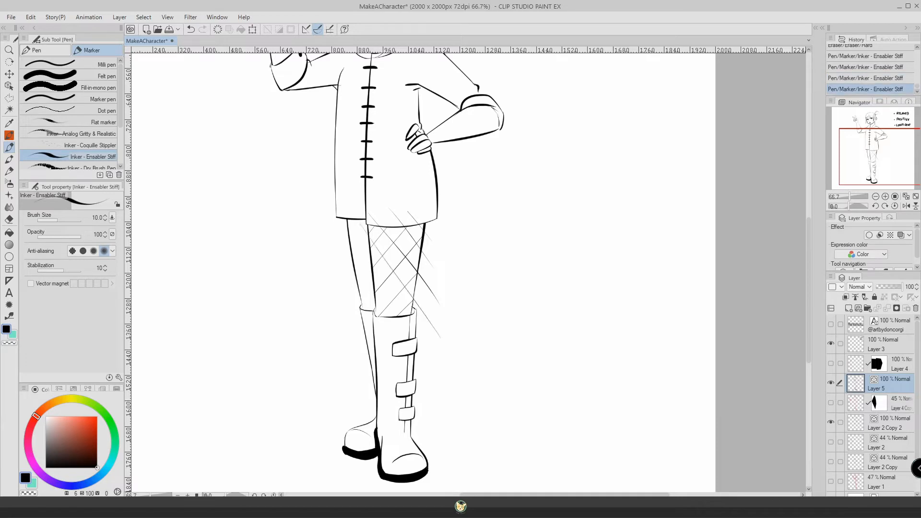
key(ctrl+z)
drag(359, 226, 426, 309)
drag(372, 265, 405, 314)
drag(366, 286, 387, 316)
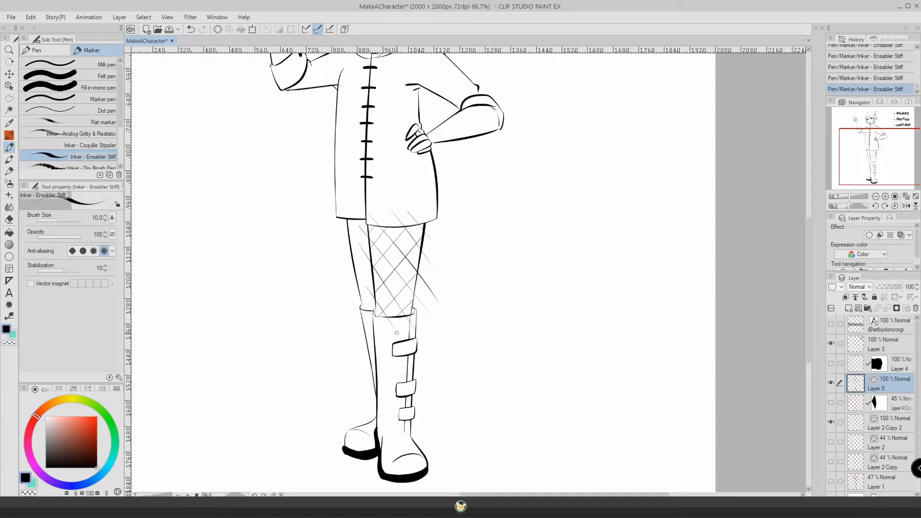
- Erase the ends of the fishnet lines that extend beyond the front thigh onto the coat, boot and background
click(9, 219)
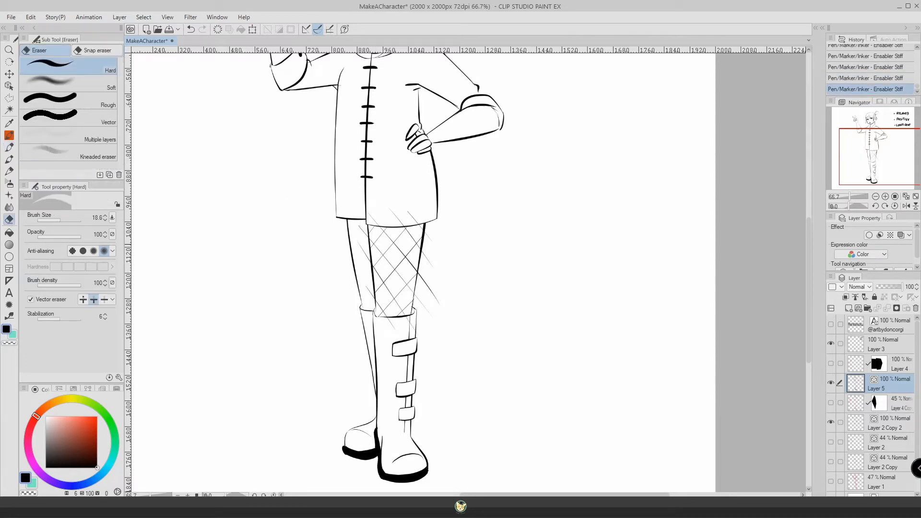
mouse_move(363, 228)
mouse_down()
mouse_move(363, 198)
mouse_move(366, 225)
mouse_up()
mouse_move(369, 221)
mouse_down()
mouse_move(410, 215)
mouse_move(431, 245)
mouse_move(430, 231)
mouse_move(432, 317)
mouse_up()
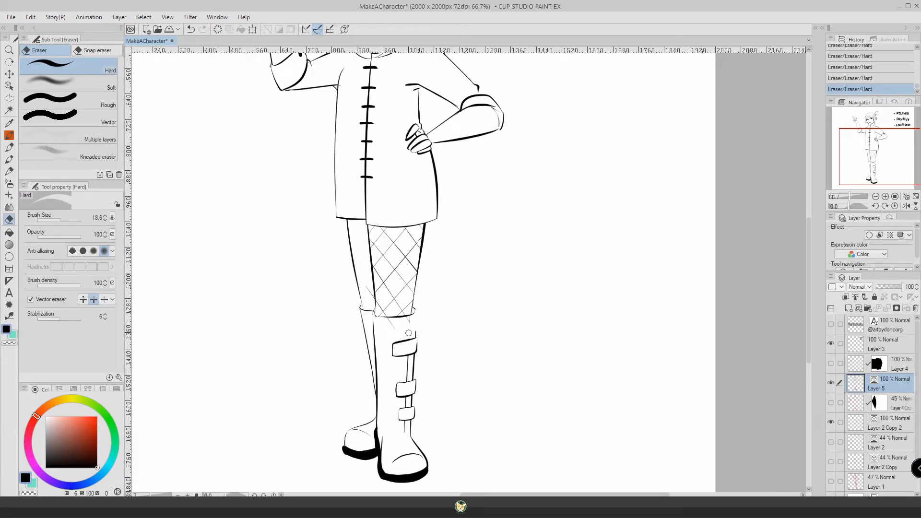
key(ctrl+z)
key(ctrl+y)
scroll(442, 264, down, 2)
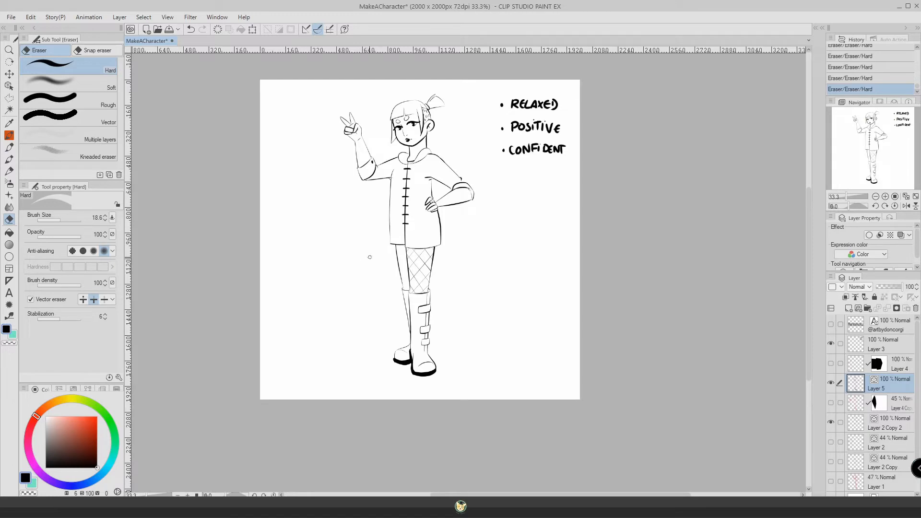
scroll(379, 257, up, 1)
scroll(464, 269, up, 3)
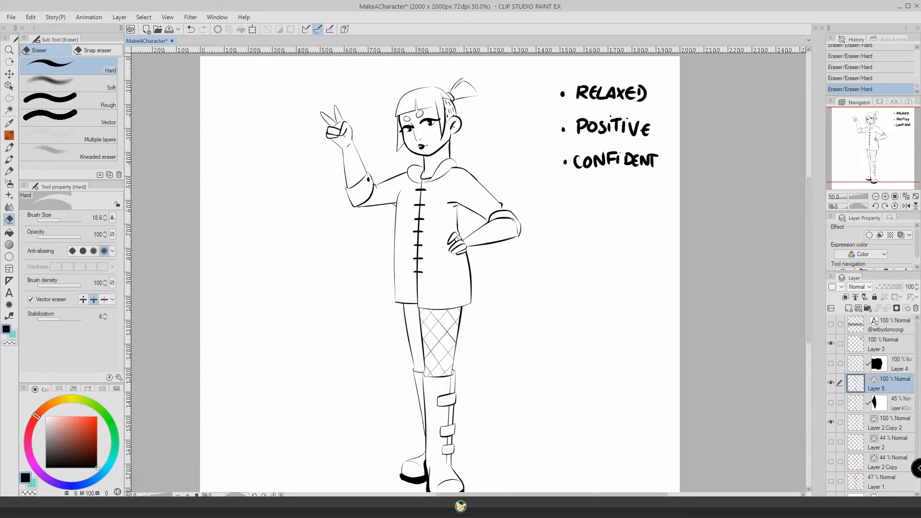
- Draw thin parallel diagonal lines across the back thigh between the coat hem and the boot with the inker
key(p)
scroll(456, 298, up, 2)
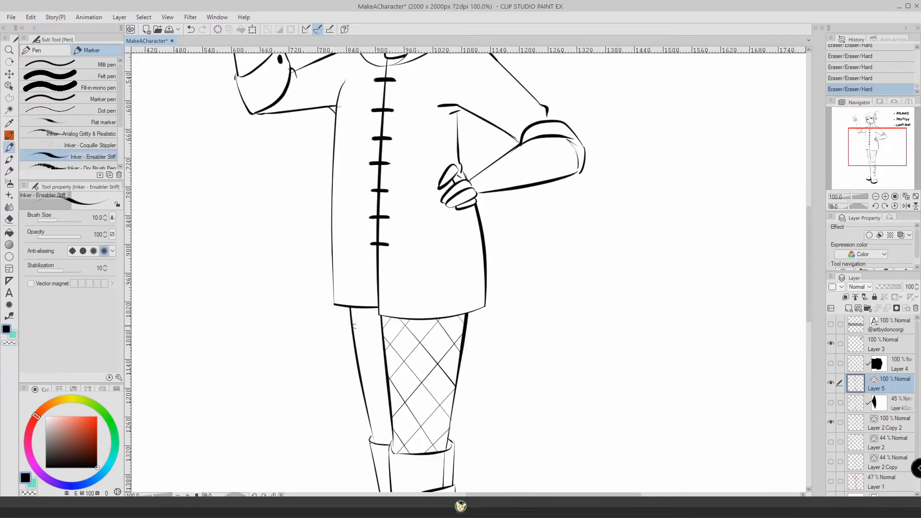
drag(378, 294, 335, 357)
drag(392, 312, 360, 348)
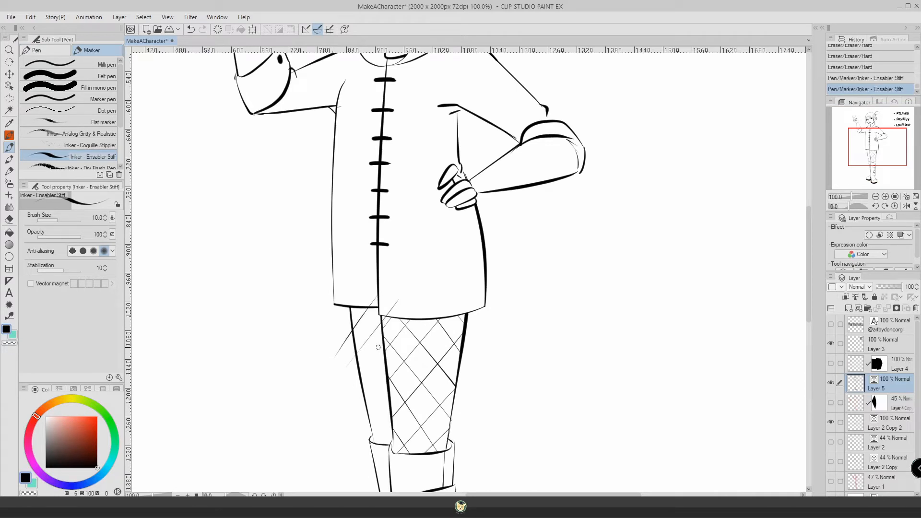
key(ctrl+z)
drag(394, 305, 350, 365)
drag(396, 333, 342, 410)
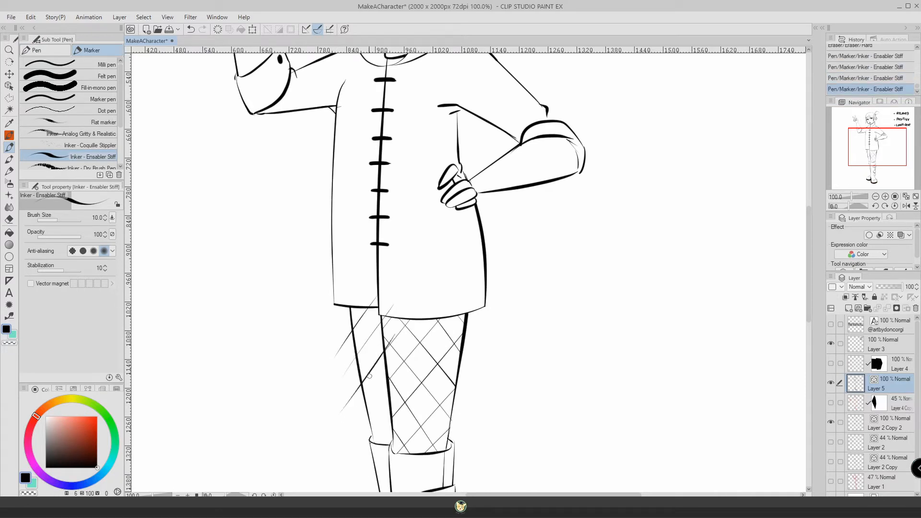
key(ctrl+z)
mouse_move(384, 348)
mouse_down()
mouse_move(361, 380)
mouse_move(359, 412)
mouse_up()
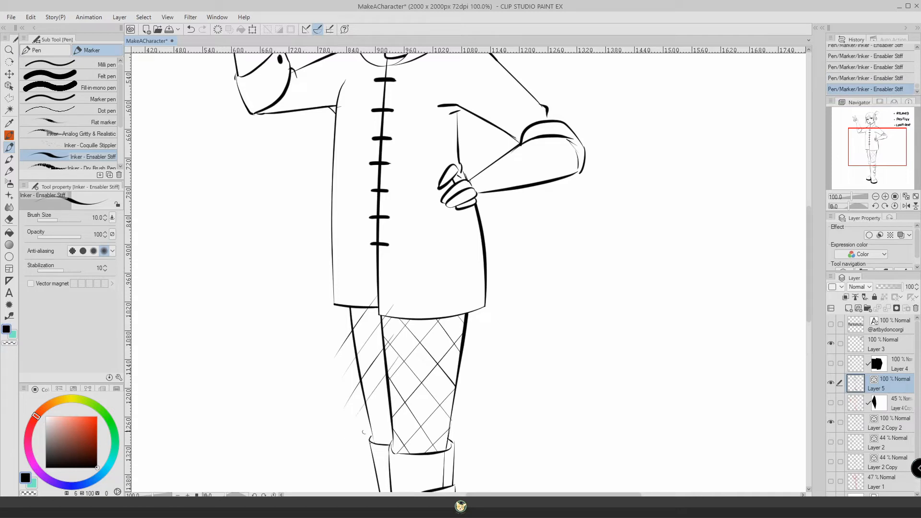
drag(407, 383, 366, 437)
drag(406, 414, 372, 453)
- Draw diagonal lines in the opposite direction over the back thigh to complete its fishnet pattern
mouse_move(381, 309)
mouse_down()
mouse_move(353, 335)
mouse_move(357, 328)
mouse_move(386, 361)
mouse_up()
key(ctrl+z)
key(ctrl+z)
drag(333, 315, 381, 355)
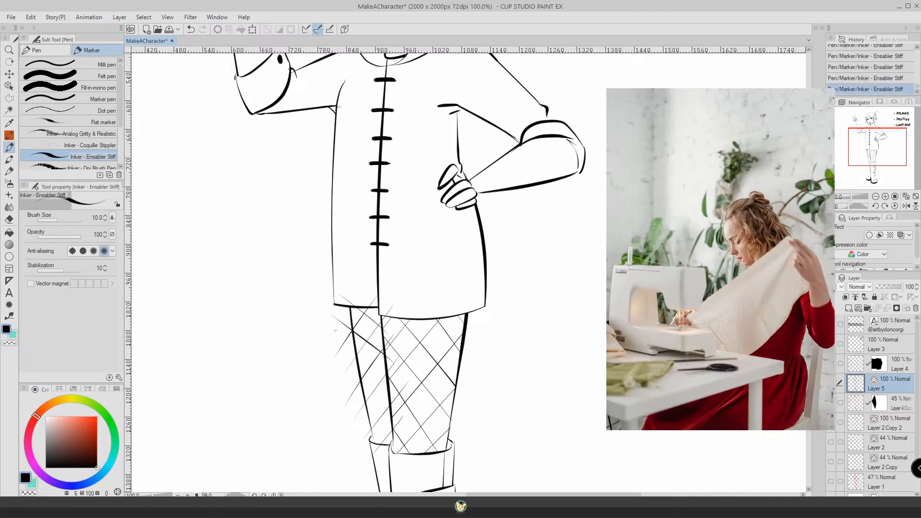
key(ctrl+z)
drag(332, 315, 384, 355)
key(ctrl+z)
drag(335, 318, 384, 358)
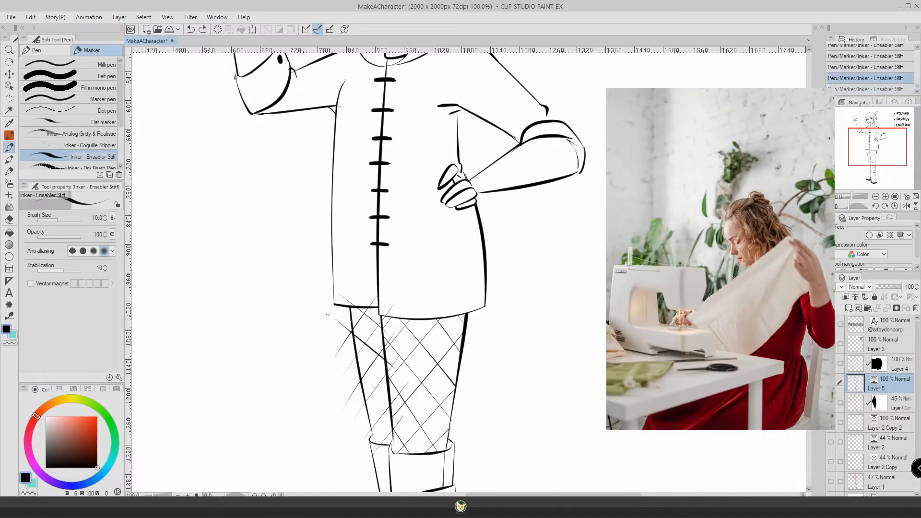
key(ctrl+z)
drag(353, 327, 388, 368)
key(ctrl+z)
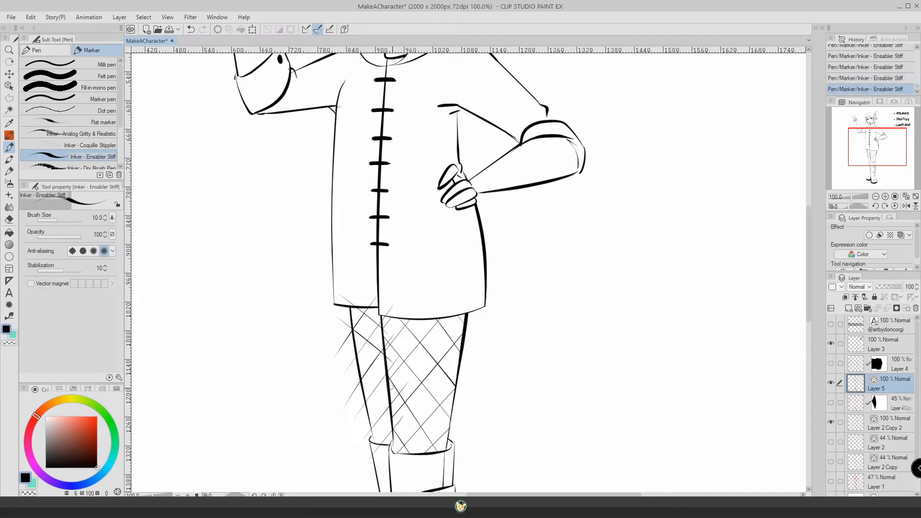
key(ctrl+z)
drag(338, 347, 387, 383)
drag(398, 430, 352, 396)
key(ctrl+z)
drag(398, 428, 350, 393)
key(ctrl+z)
drag(390, 426, 356, 409)
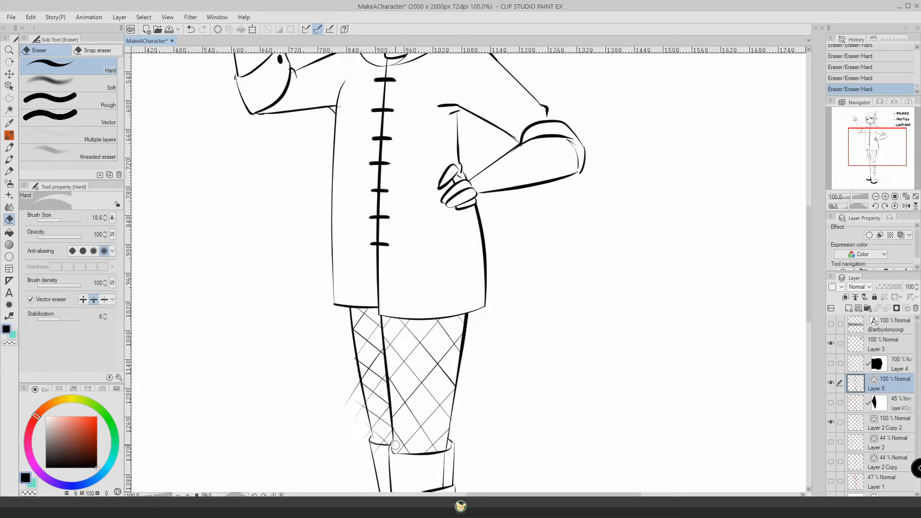
- Erase the ends of the fishnet lines that extend beyond the back thigh
drag(375, 450, 351, 357)
scroll(411, 318, down, 4)
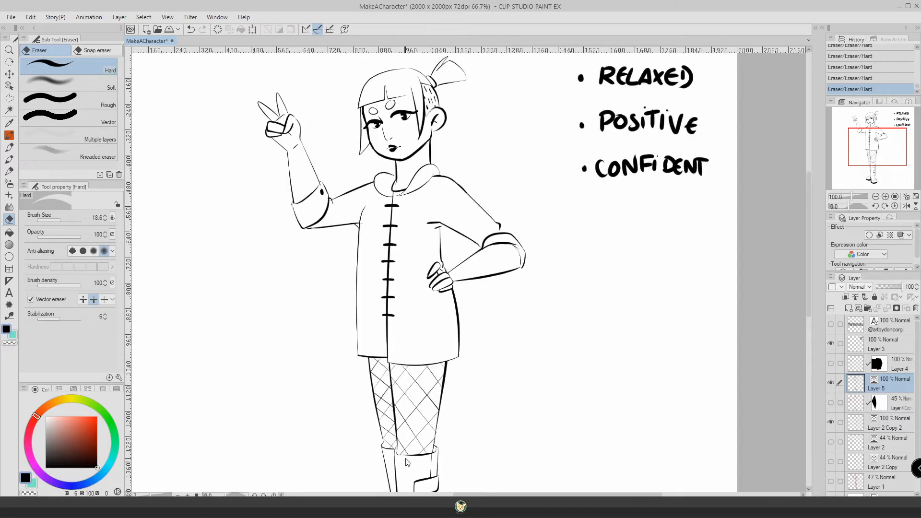
drag(319, 334, 300, 305)
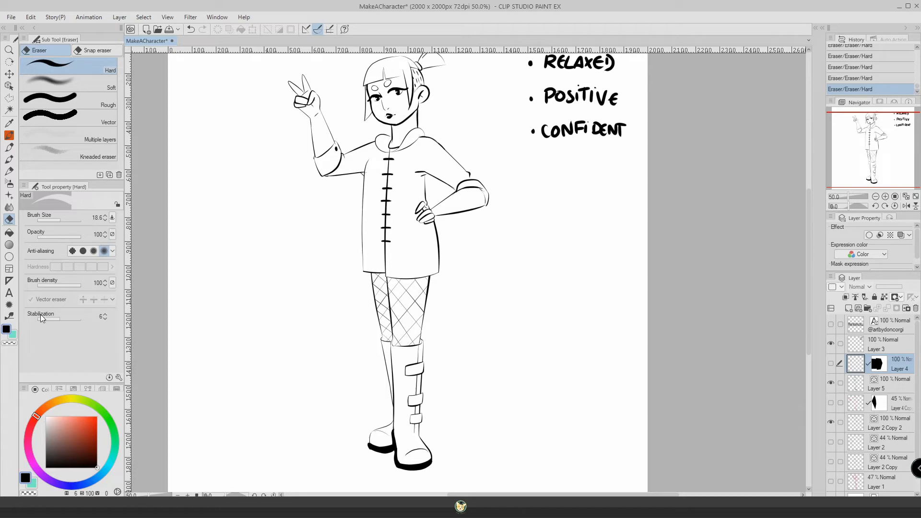
click(884, 420)
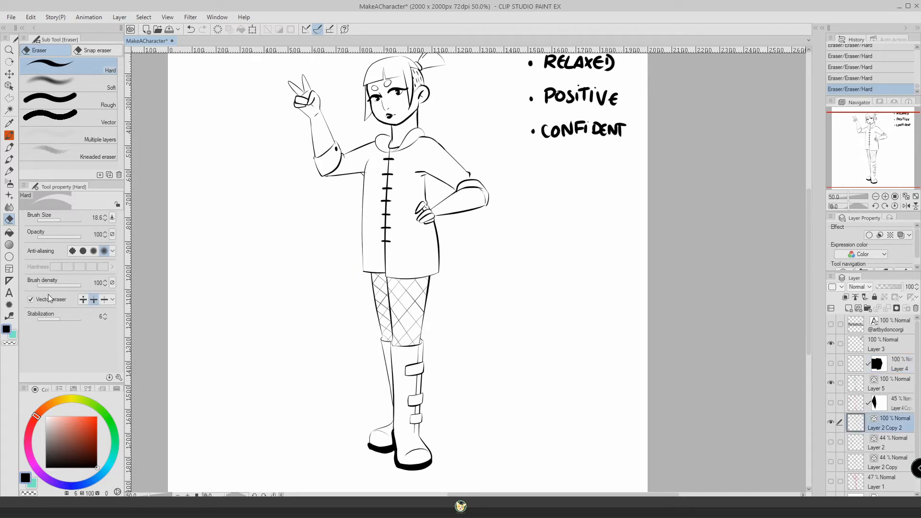
key(ctrl+alt+0)
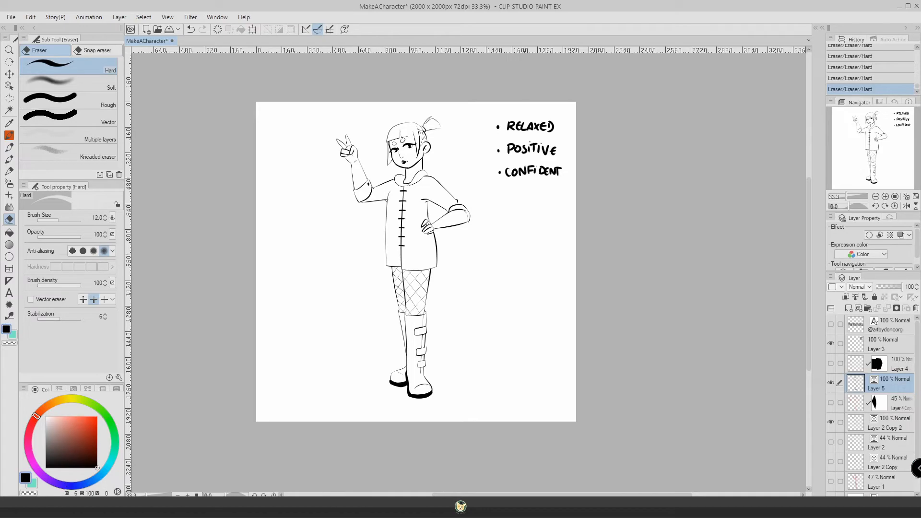
- Switch to the Coolors palette generator and remove the Jet and Snow colours, leaving three colours
click(61, 474)
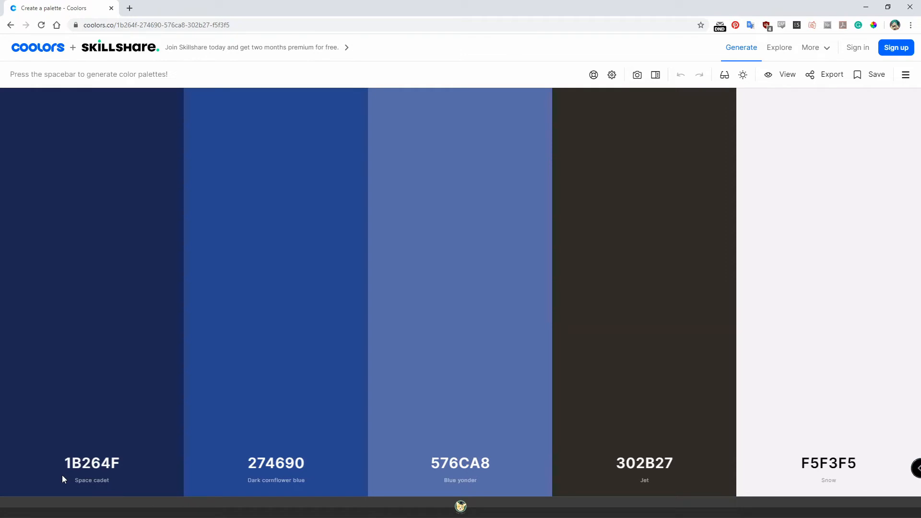
click(644, 262)
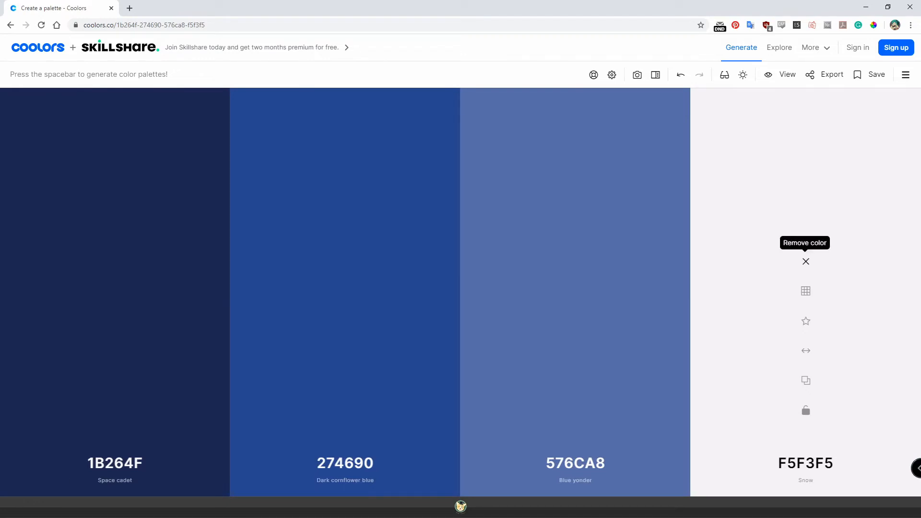
click(805, 262)
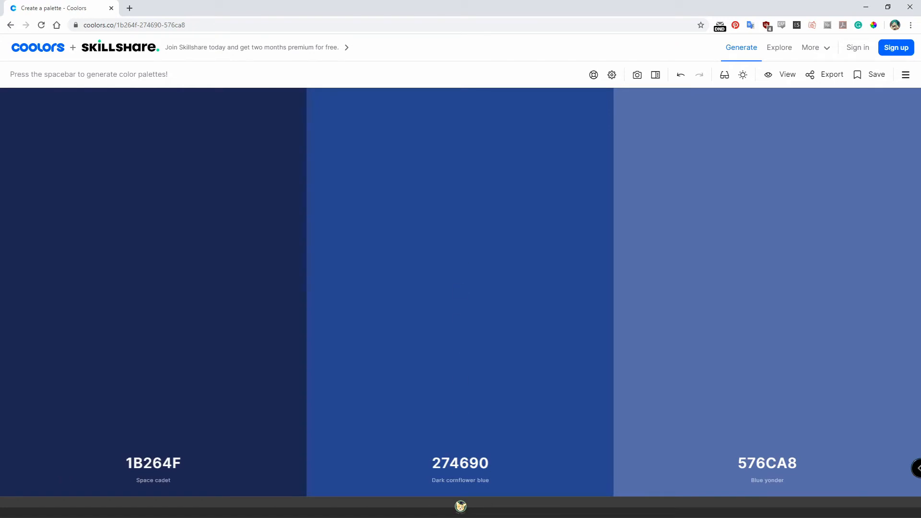
- Generate a palette of 301A4B, 6DB1BF and FFEAEC and paste its screenshot into the Clip Studio Paint drawing
key(space)
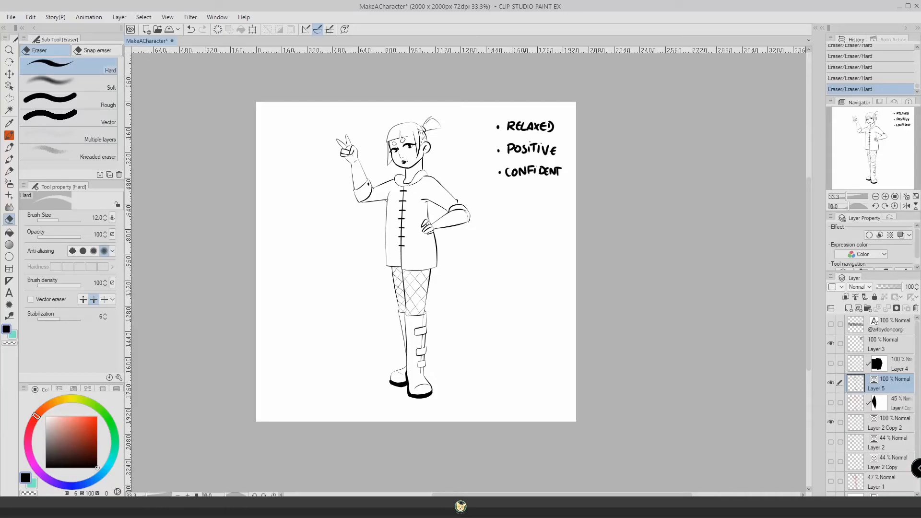
key(ctrl+v)
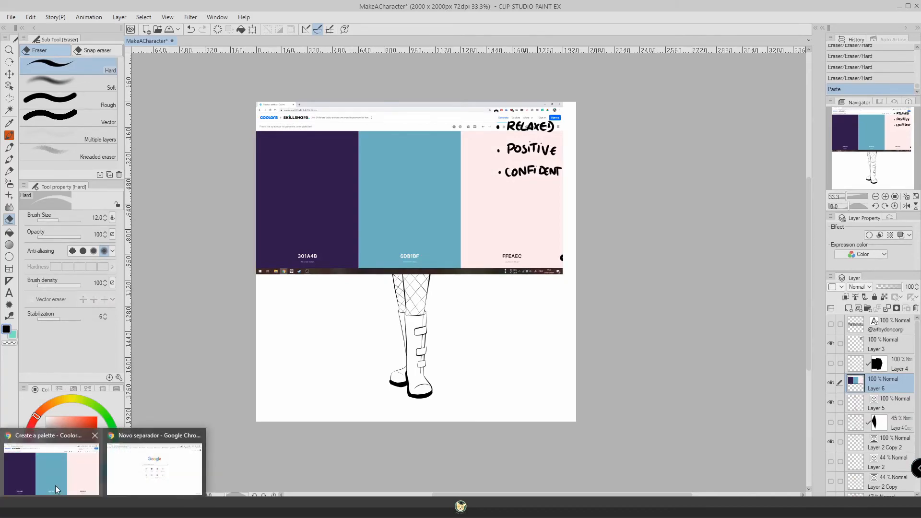
- Generate a second palette of AF2BBF, A14EBF and 6C91BF in Coolors and paste its screenshot into the drawing, below the first palette
click(56, 485)
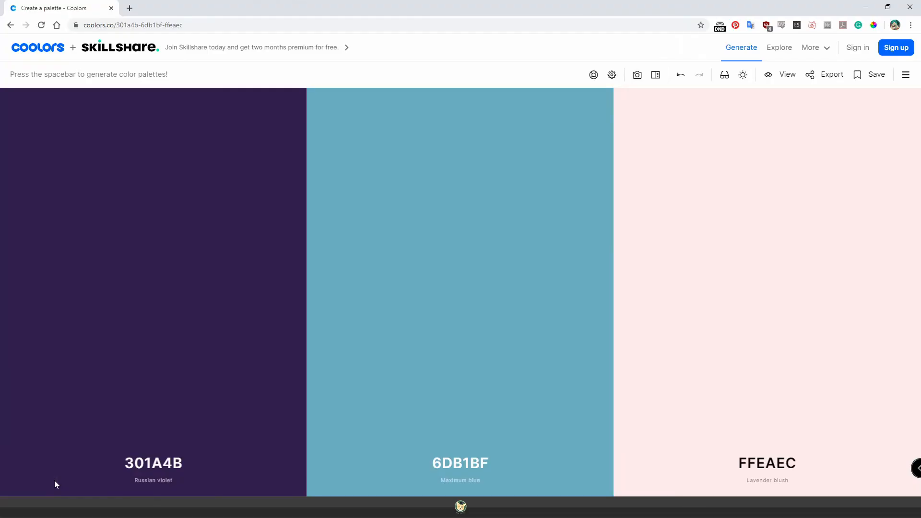
key(space)
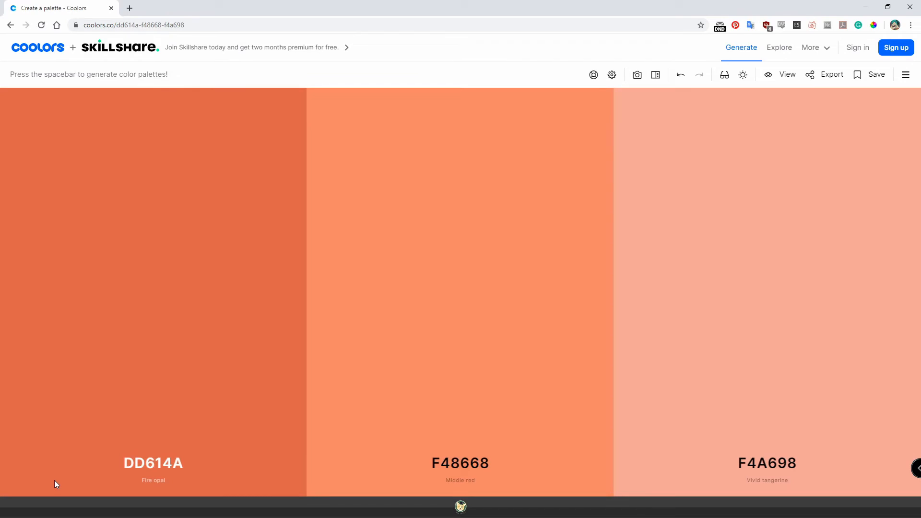
key(space)
key(space)
key(space)
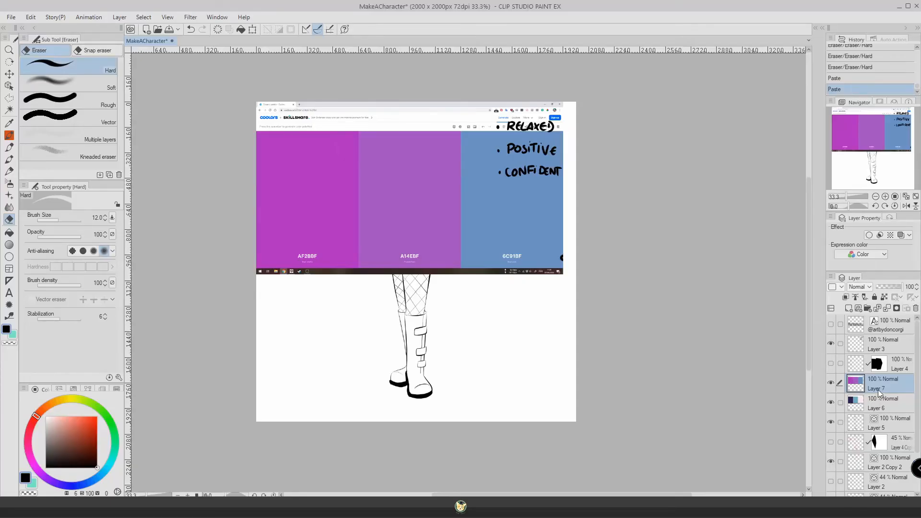
click(9, 73)
drag(393, 190, 402, 346)
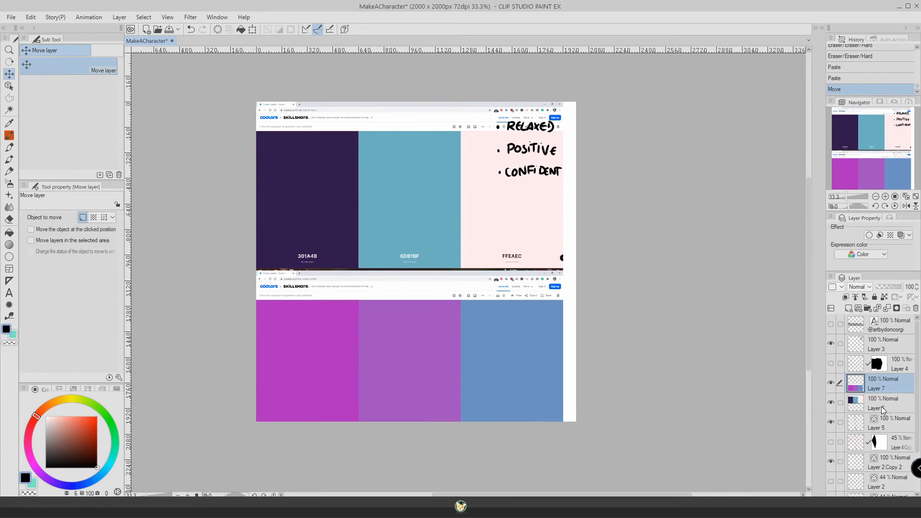
- On a new raster layer, dab dark violet, teal and pale pink swatches sampled from the first palette, using the inker at size 55.1
click(852, 306)
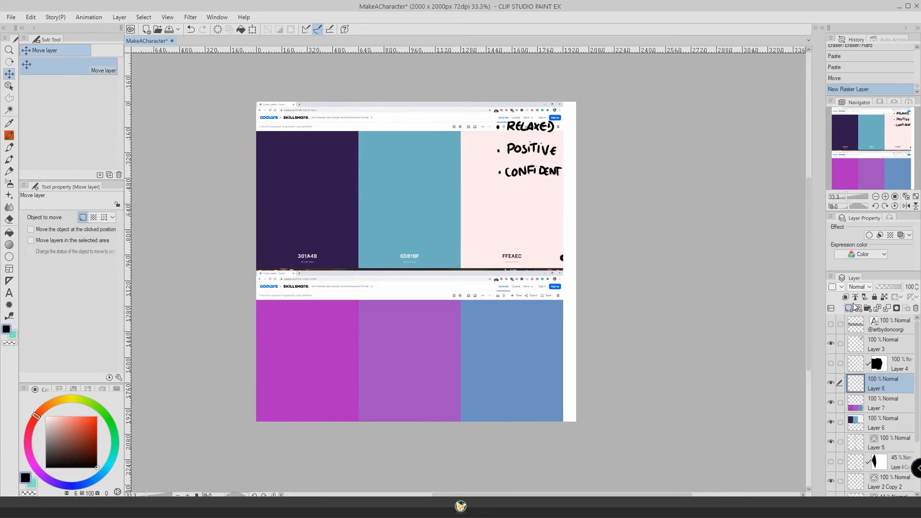
click(9, 147)
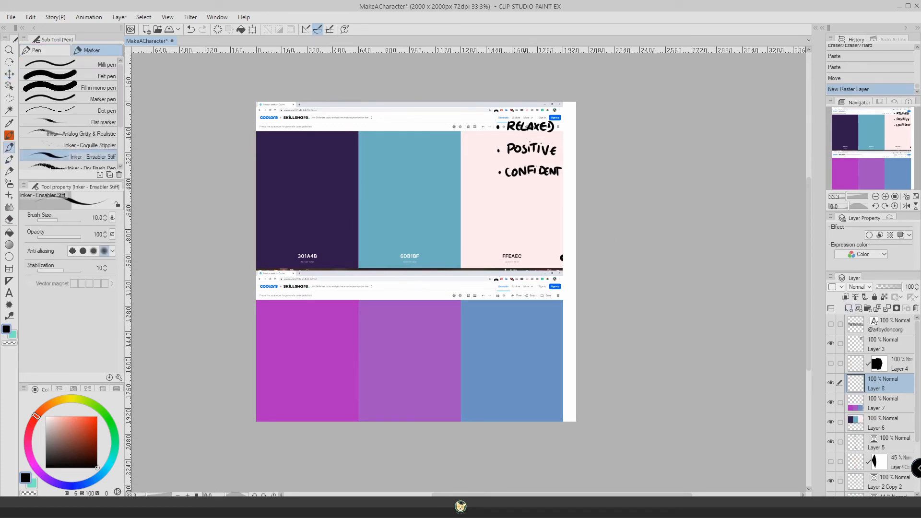
drag(53, 220, 65, 219)
alt+click(330, 201)
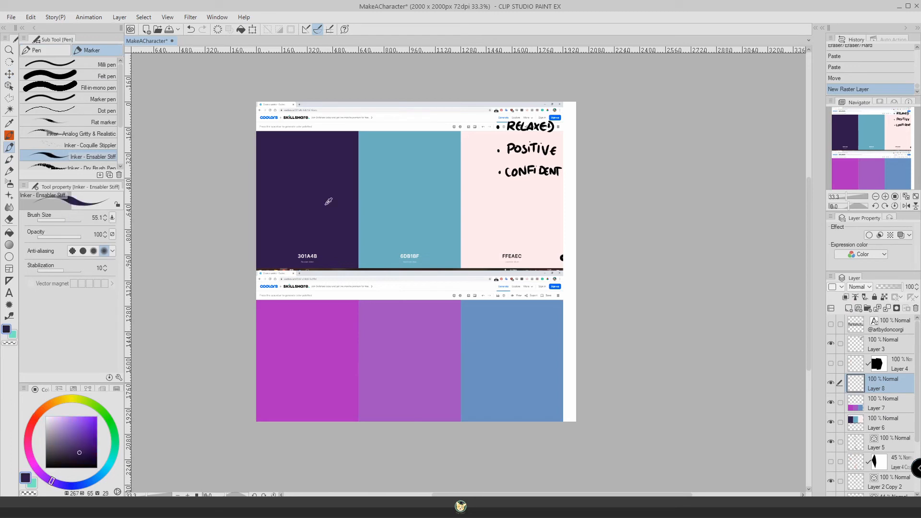
click(477, 152)
alt+click(448, 150)
click(482, 173)
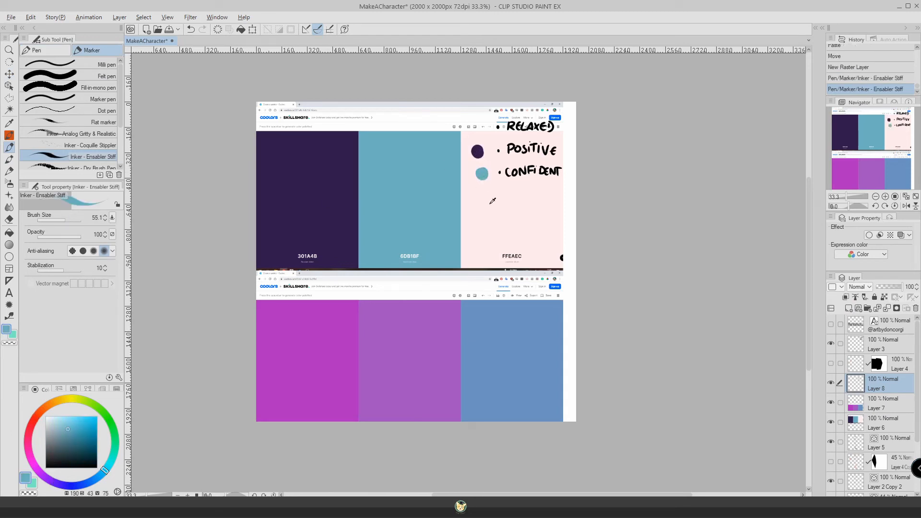
- Sample purple, magenta and blue from the second palette and dab a separate group of swatches below the character trait list
alt+click(413, 338)
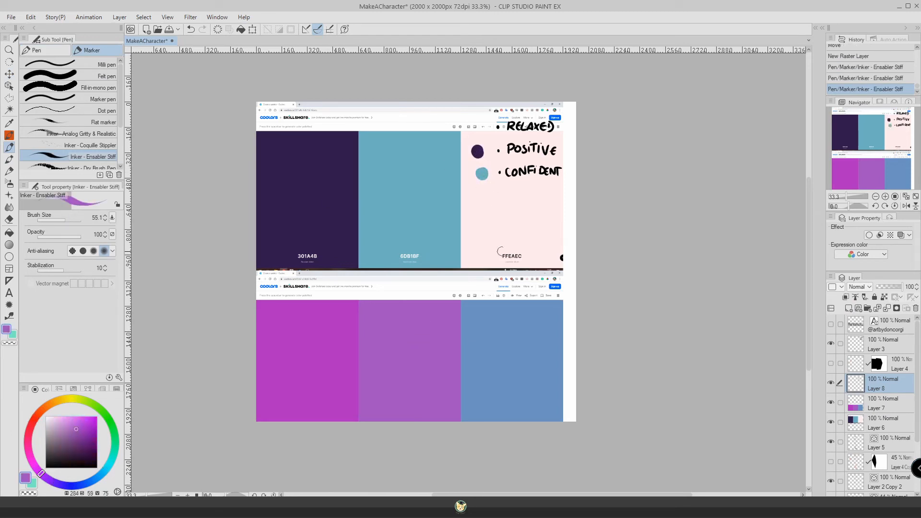
click(529, 235)
alt+click(324, 329)
click(548, 223)
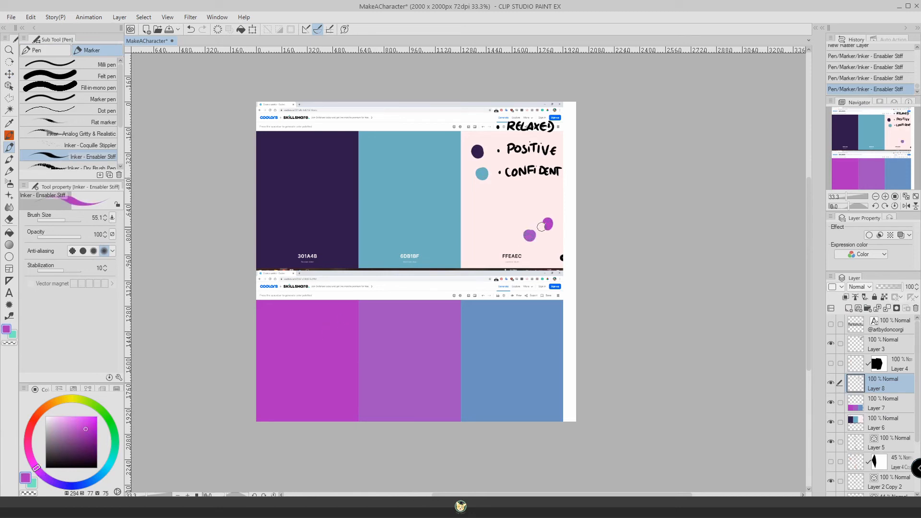
alt+click(533, 312)
click(549, 242)
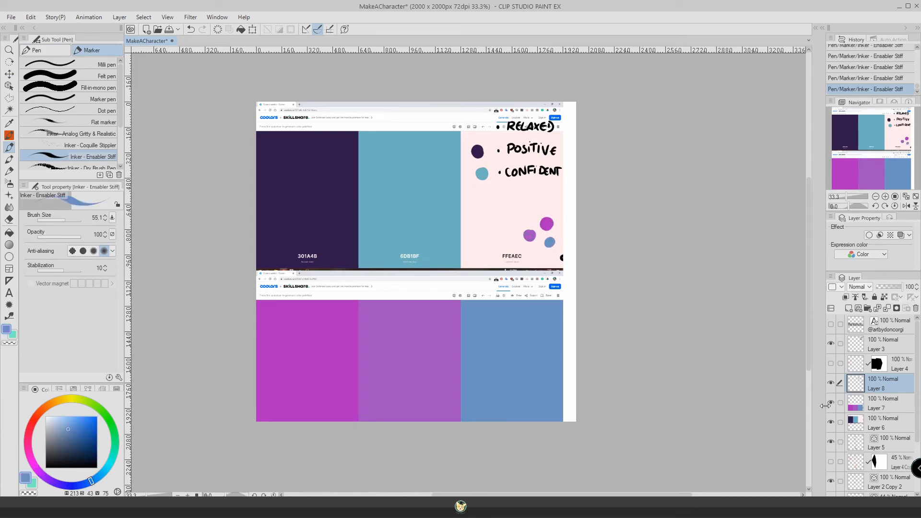
- Hide both palette screenshot layers and add a new raster layer directly beneath the fishnet layer, Layer 5
drag(830, 402, 830, 422)
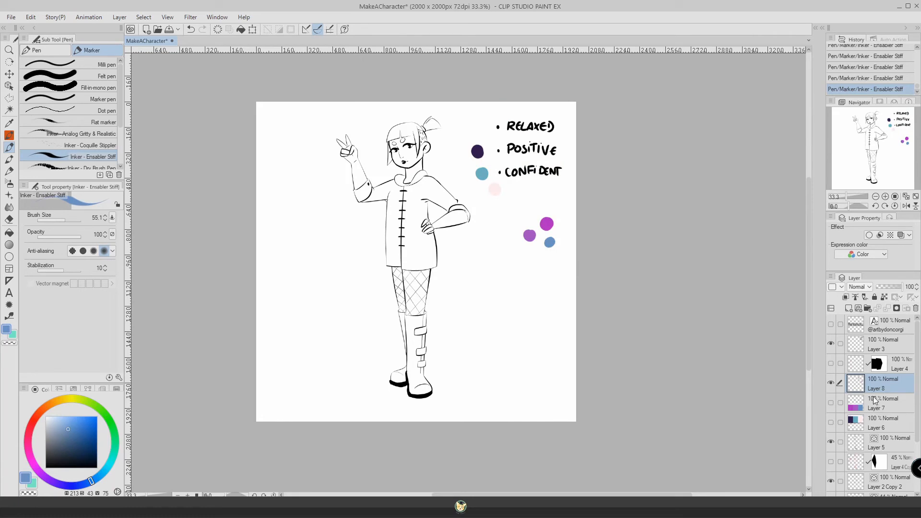
click(880, 443)
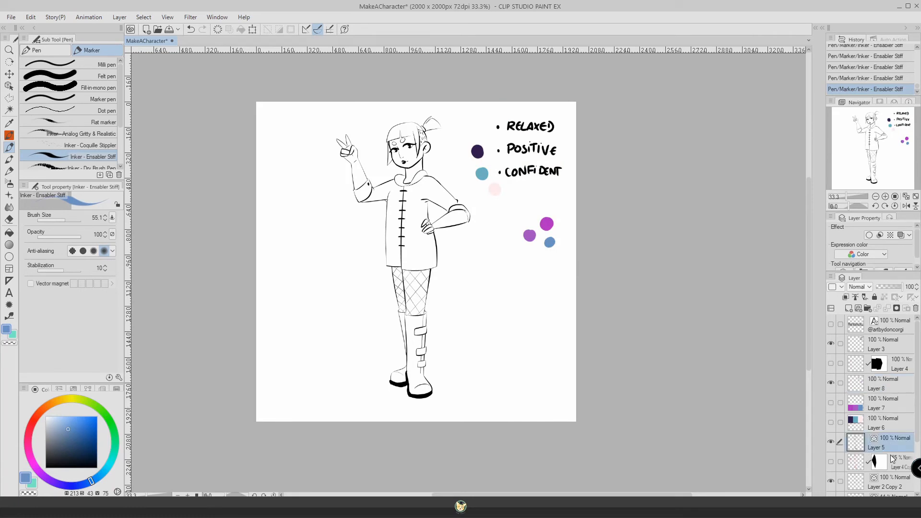
click(881, 463)
click(849, 308)
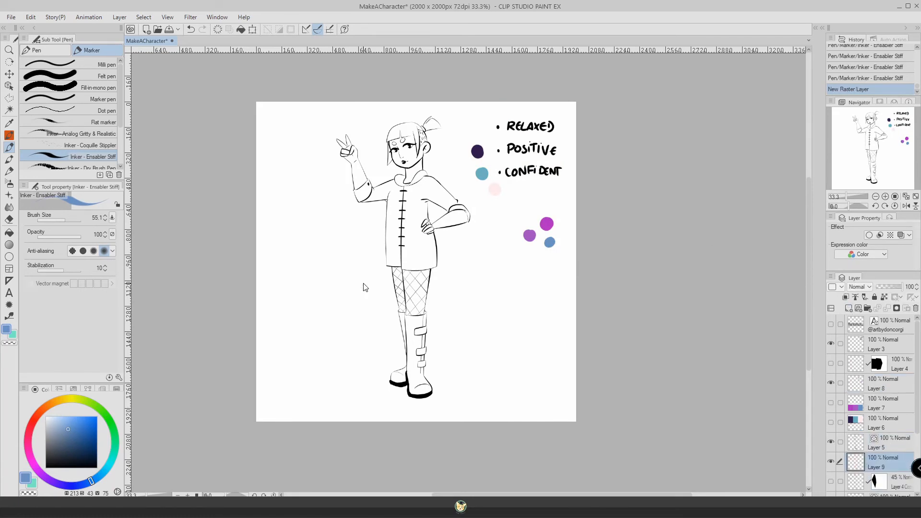
- Fill the face, neck and raised arm with the pale pink sampled from the first palette, using Fill set to refer to other layers
scroll(367, 239, up, 1)
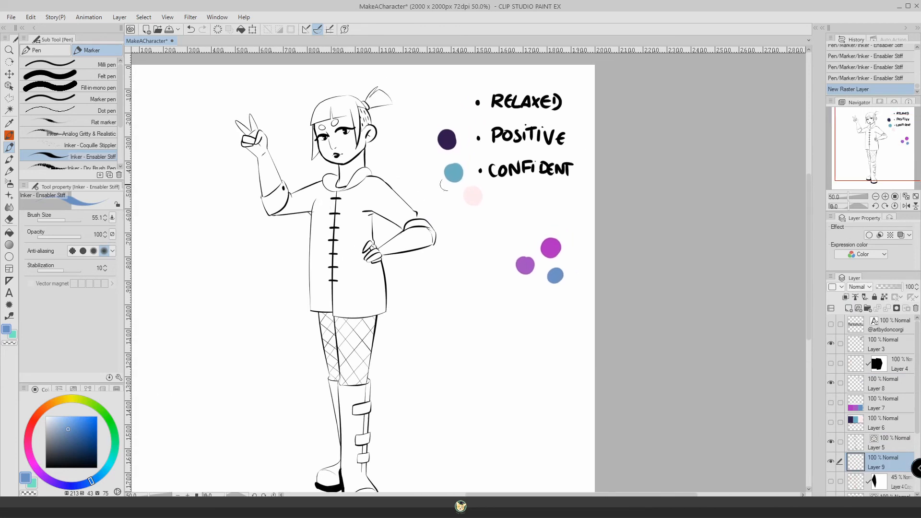
alt+click(472, 194)
click(9, 231)
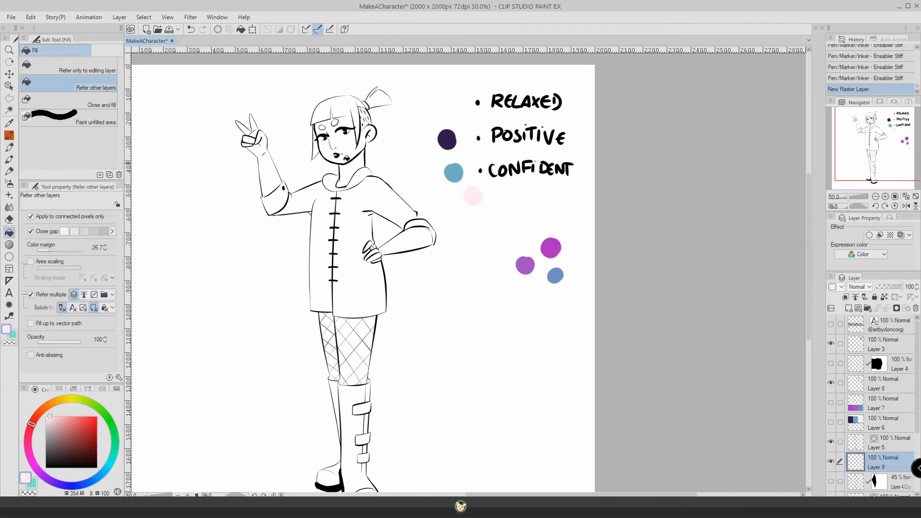
click(342, 144)
click(327, 146)
click(345, 123)
click(350, 167)
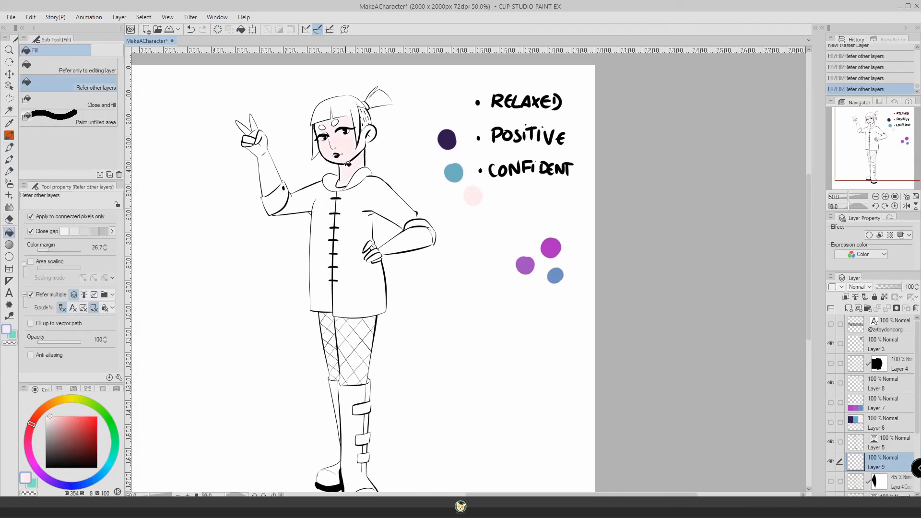
click(268, 173)
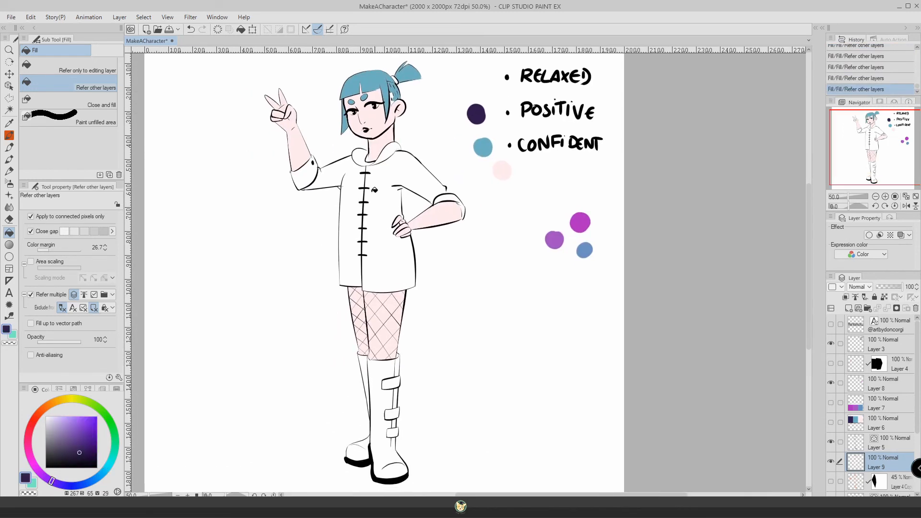
- Fill the jacket and both boots, including the boot straps, with the first palette's dark violet
click(374, 190)
click(350, 216)
click(373, 381)
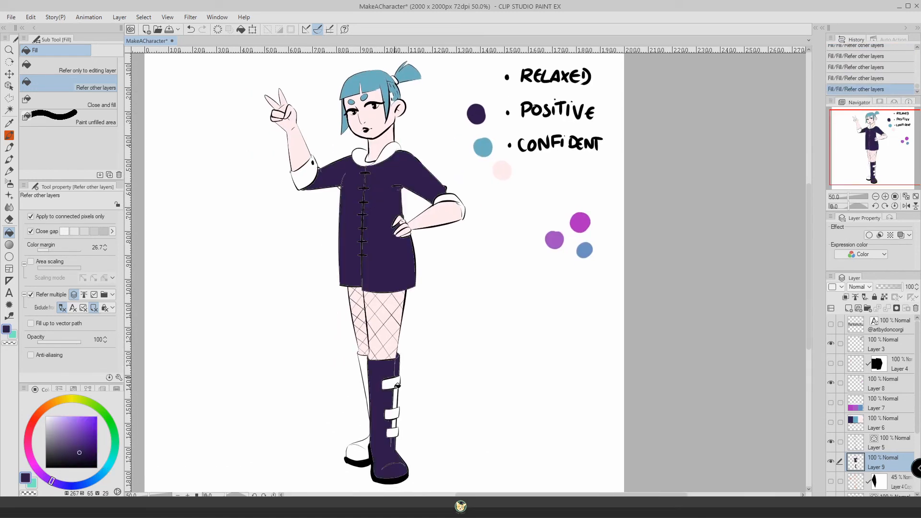
click(391, 383)
click(391, 413)
click(397, 430)
click(363, 384)
click(357, 448)
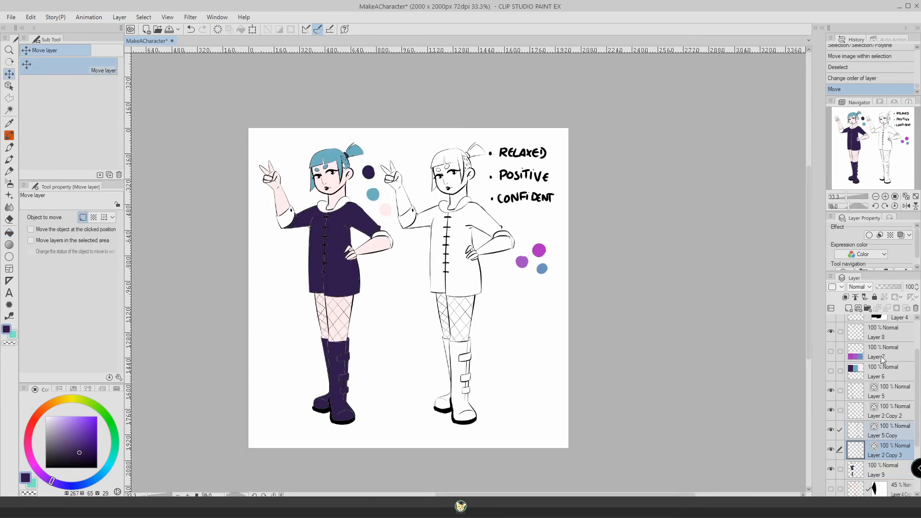
- Try the second palette on the duplicate figure, filling the jacket and boots purple and the hair blue
click(882, 333)
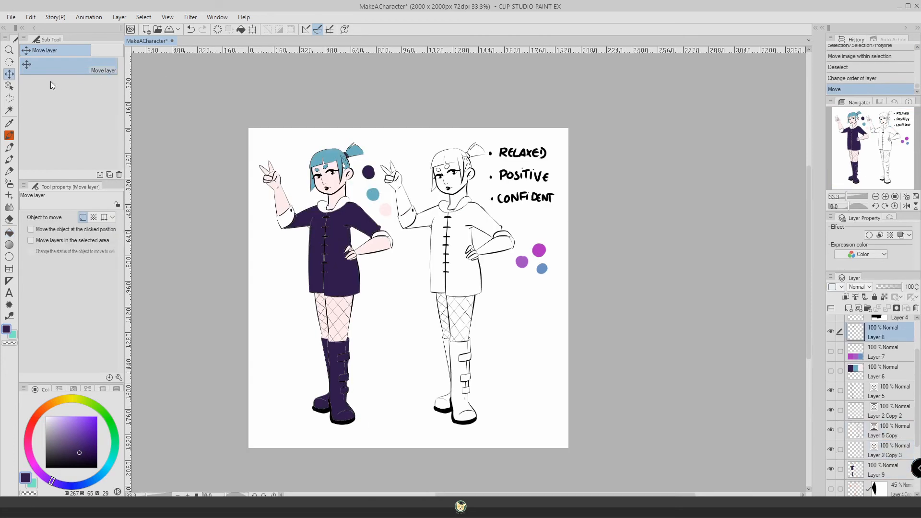
key(g)
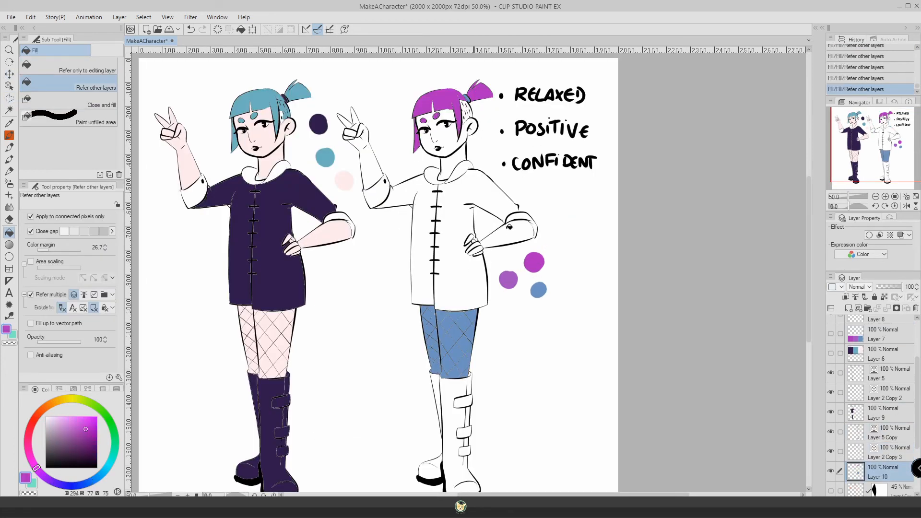
click(474, 240)
mouse_move(491, 340)
mouse_down()
mouse_move(492, 300)
mouse_move(454, 337)
mouse_up()
click(494, 374)
click(465, 422)
click(472, 360)
click(437, 105)
click(417, 134)
click(477, 87)
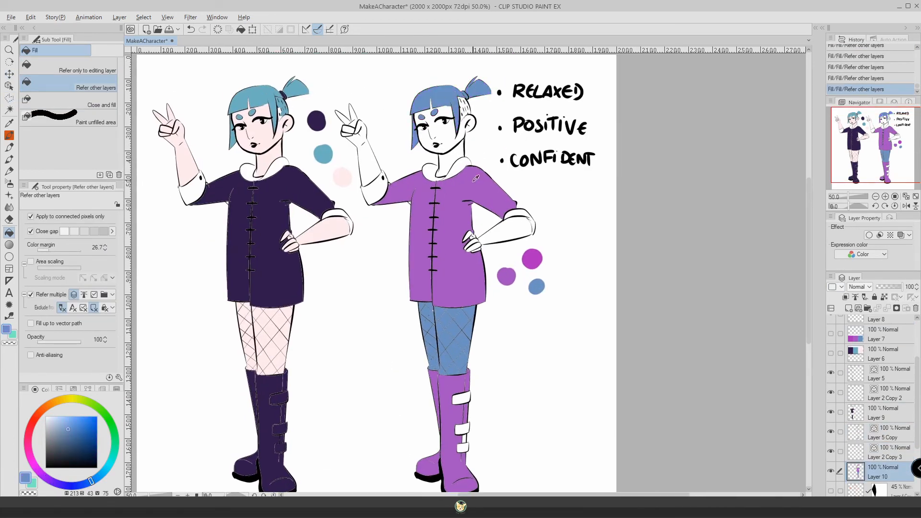
drag(209, 317, 211, 334)
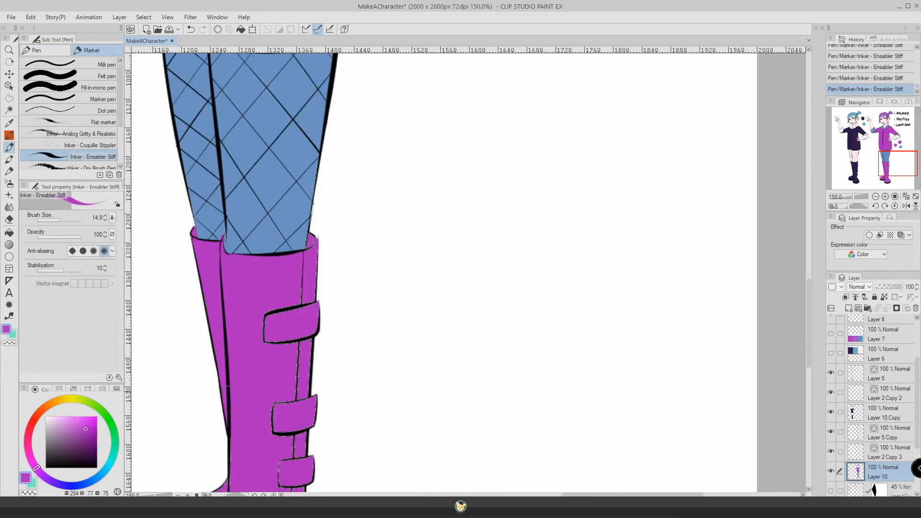
- Paint over the unfilled gaps along the second figure's boot outlines and straps in magenta, using the inker at size 14.9
mouse_move(317, 233)
mouse_down()
mouse_move(303, 252)
mouse_move(302, 307)
mouse_up()
mouse_move(309, 310)
mouse_down()
mouse_move(264, 343)
mouse_move(268, 309)
mouse_up()
mouse_move(305, 350)
mouse_down()
mouse_move(294, 402)
mouse_move(279, 278)
mouse_move(248, 325)
mouse_up()
mouse_move(249, 327)
mouse_down()
mouse_move(290, 318)
mouse_move(269, 350)
mouse_up()
drag(268, 377, 266, 406)
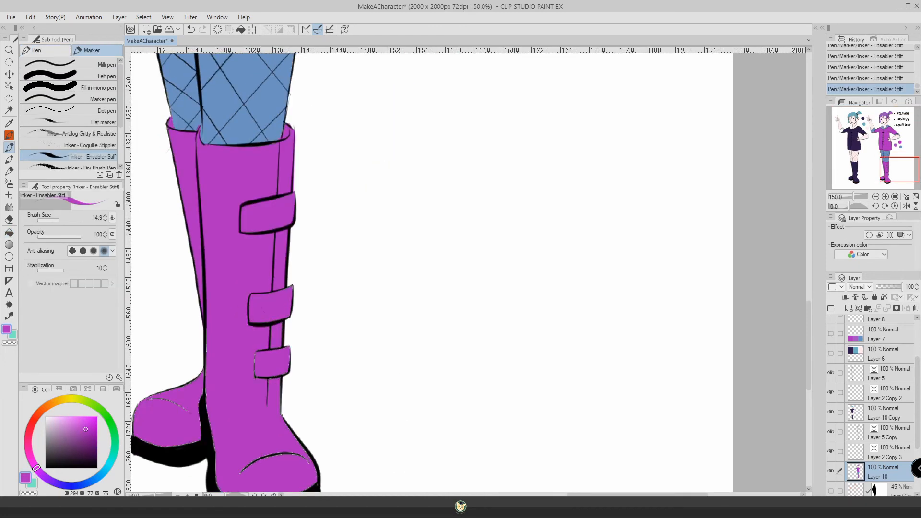
drag(255, 354, 254, 379)
drag(290, 351, 288, 373)
drag(205, 334, 214, 441)
mouse_move(288, 408)
mouse_down()
mouse_move(250, 287)
mouse_move(279, 356)
mouse_up()
drag(258, 332, 271, 344)
drag(201, 353, 248, 332)
drag(262, 372, 213, 379)
scroll(494, 404, down, 4)
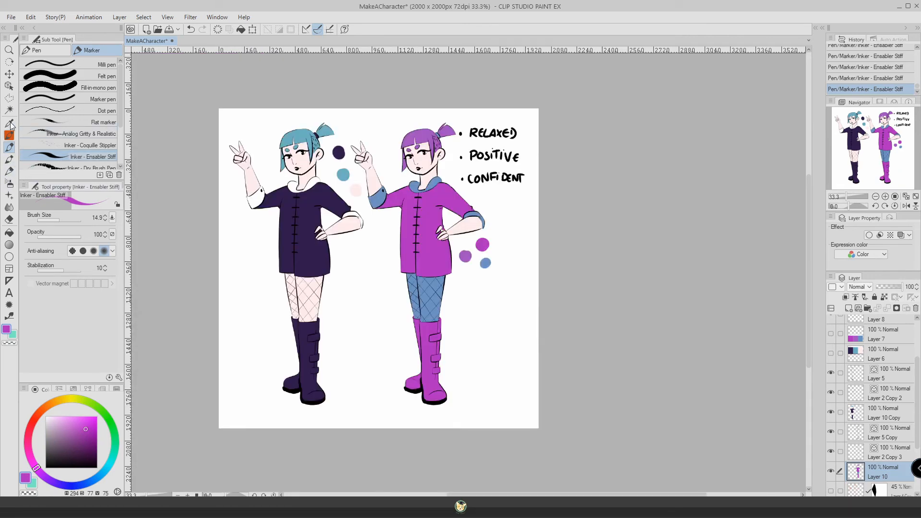
- On Layer 8, try annotating the first figure with rough pencil arrows and marks at size 14.9, undoing the early ones
click(889, 378)
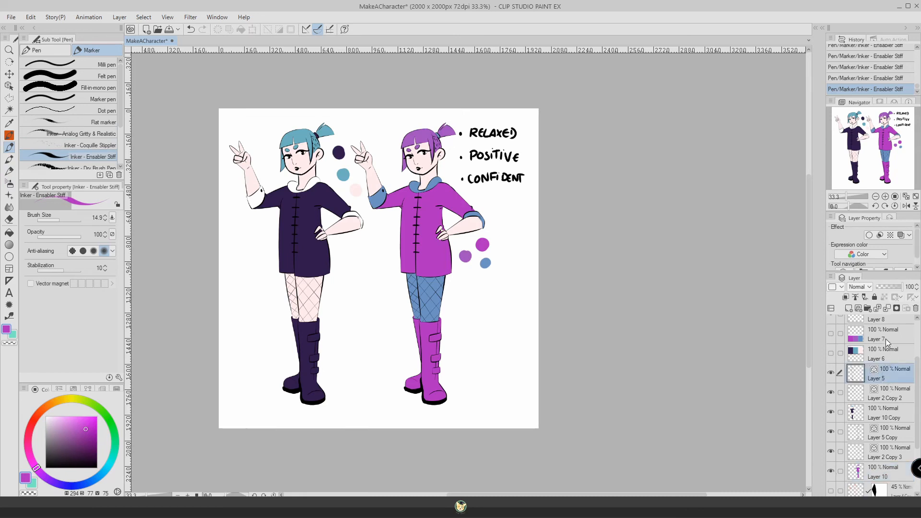
click(885, 337)
click(882, 320)
key(p)
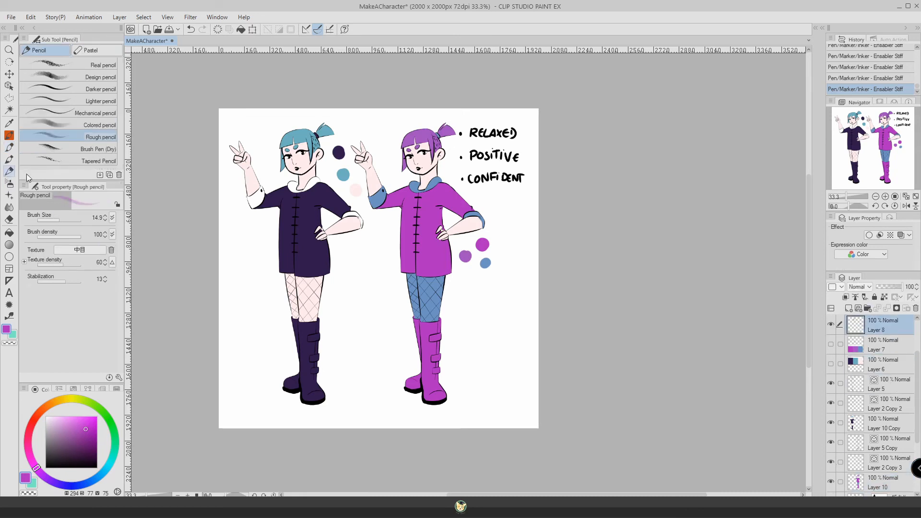
drag(241, 226, 265, 235)
mouse_move(257, 224)
mouse_down()
mouse_move(266, 235)
mouse_move(254, 244)
mouse_up()
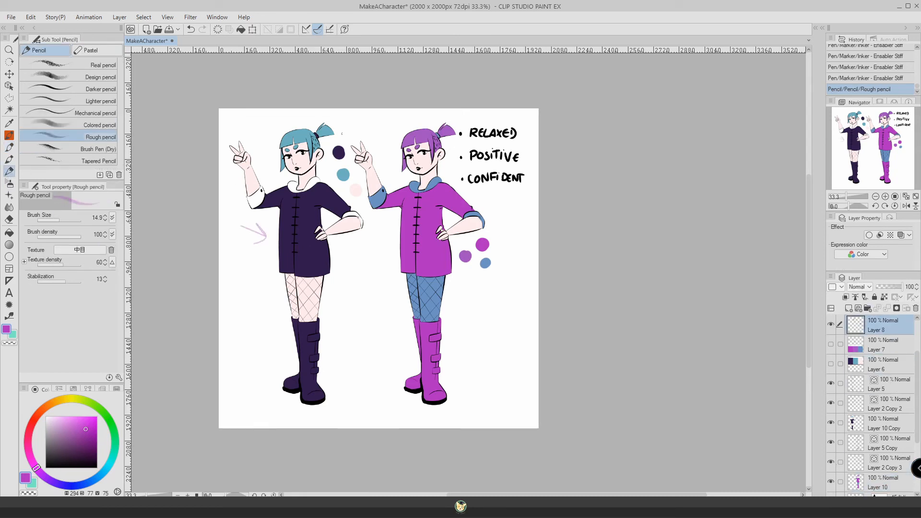
mouse_move(336, 139)
mouse_down()
mouse_move(352, 199)
mouse_move(332, 144)
mouse_up()
key(ctrl+z)
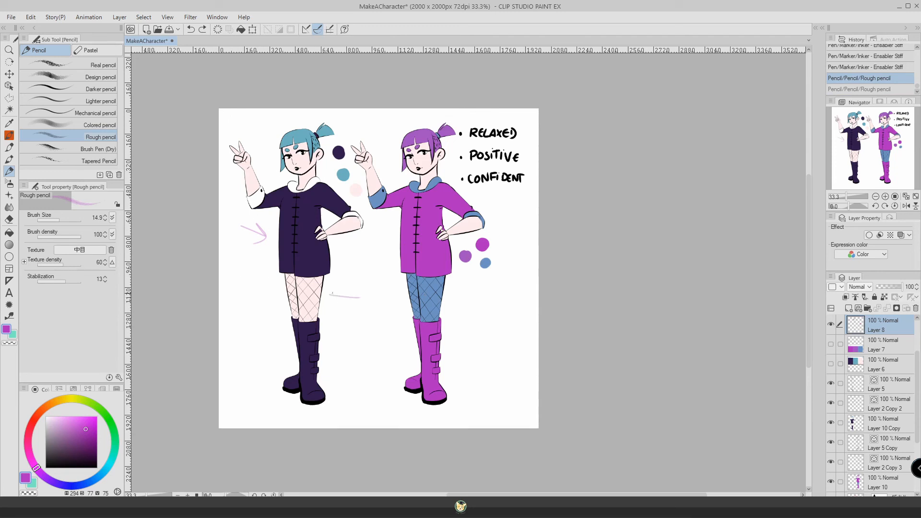
key(ctrl+y)
key(ctrl+z)
key(ctrl+z)
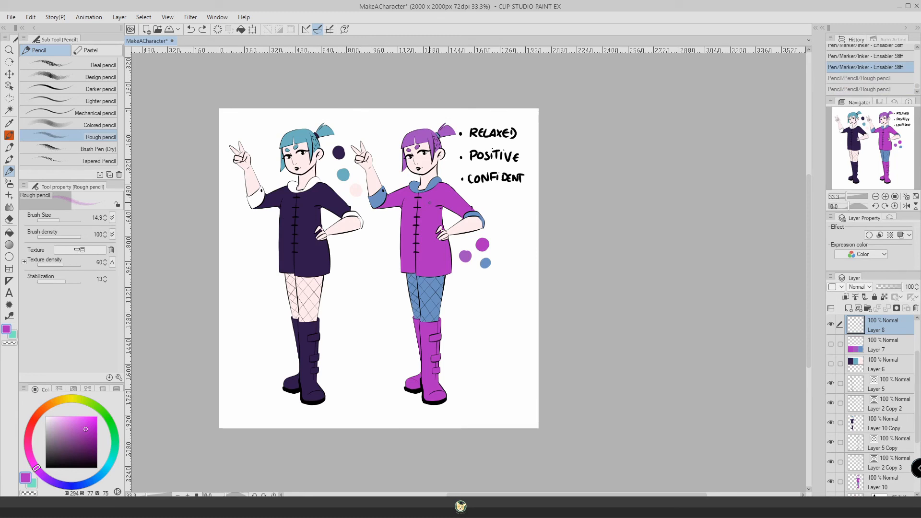
mouse_move(252, 120)
mouse_down()
mouse_move(272, 134)
mouse_move(259, 133)
mouse_up()
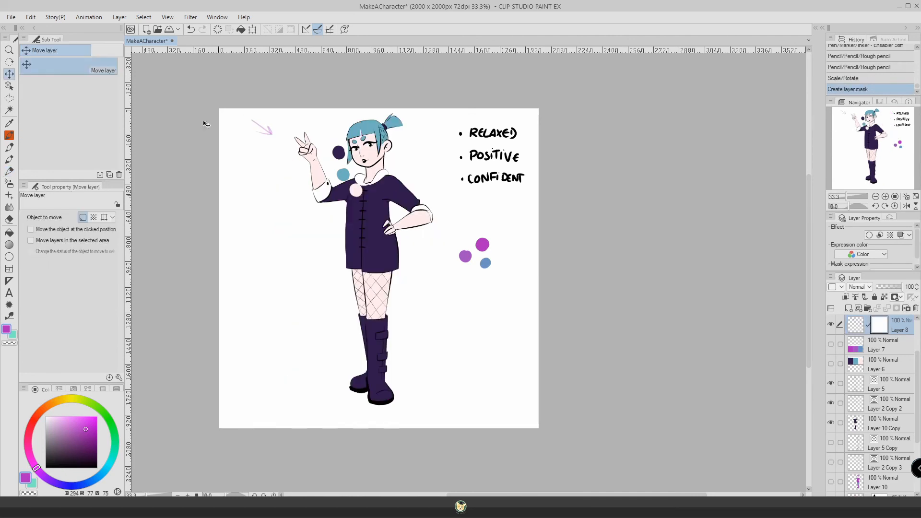
- Enclose the purple, magenta and blue swatches in a polyline selection, delete them from view on Layer 8's mask, and deselect
click(9, 98)
click(67, 114)
click(468, 214)
click(438, 256)
click(485, 294)
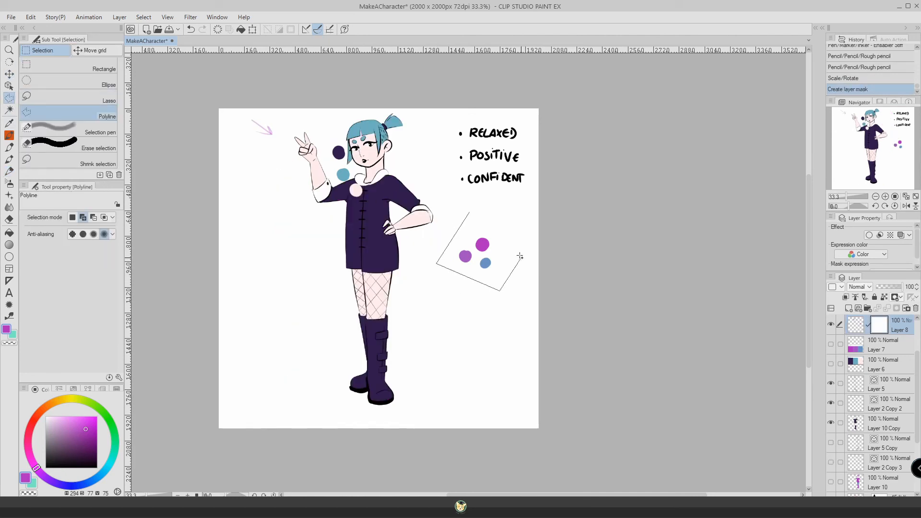
click(523, 252)
click(468, 215)
key(Delete)
key(ctrl+d)
- Move Layer 8's remaining swatches clear of the figure to below the raised hand, and erase the leftover pencil arrow
key(k)
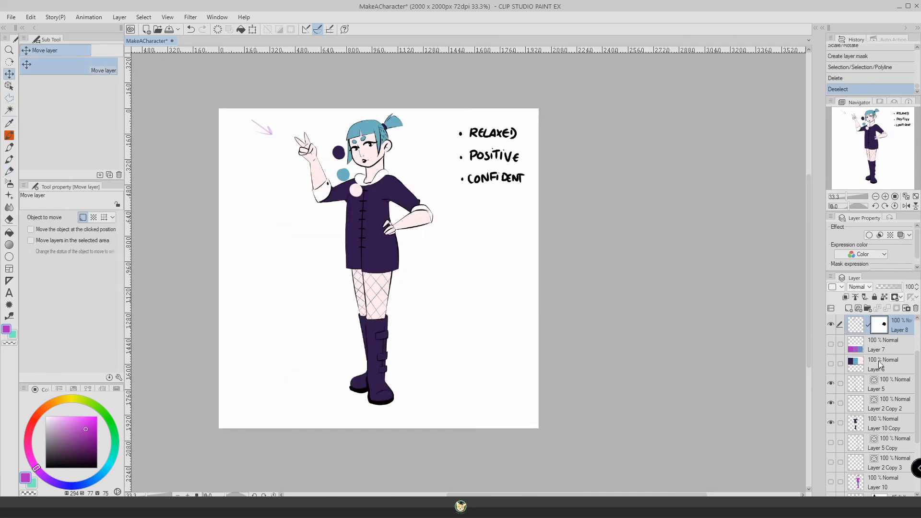
click(854, 325)
mouse_move(355, 178)
mouse_down()
mouse_move(327, 192)
mouse_move(310, 220)
mouse_up()
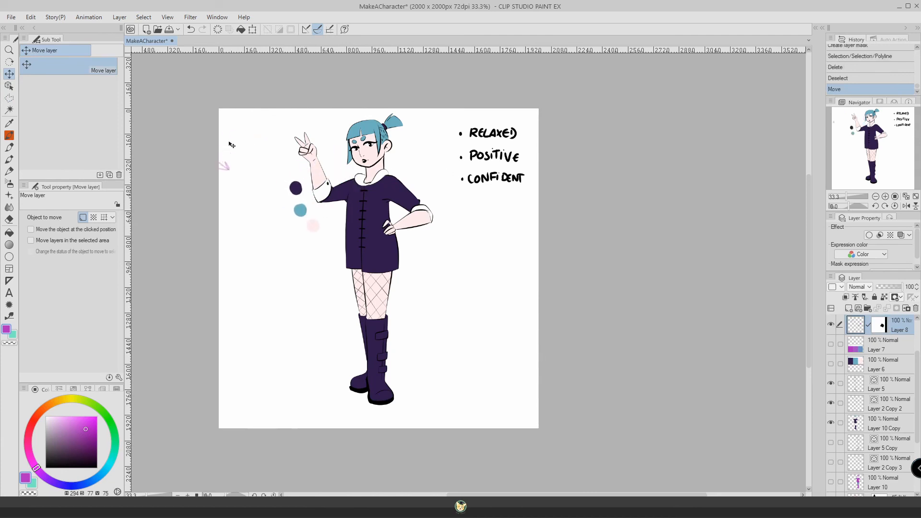
key(e)
click(224, 166)
drag(222, 163, 225, 178)
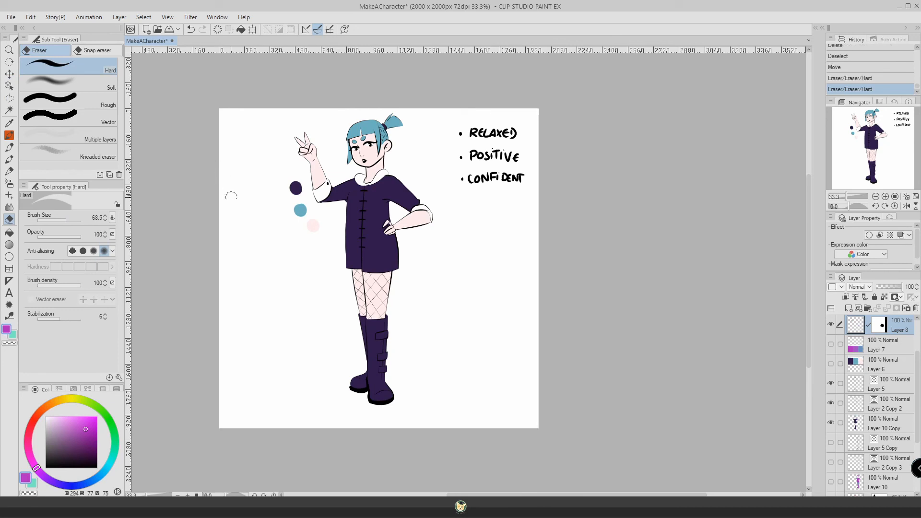
- Select the layers from Layer 8 down to Layer 10 Copy and nudge the figure and swatches slightly downward together
shift+click(880, 425)
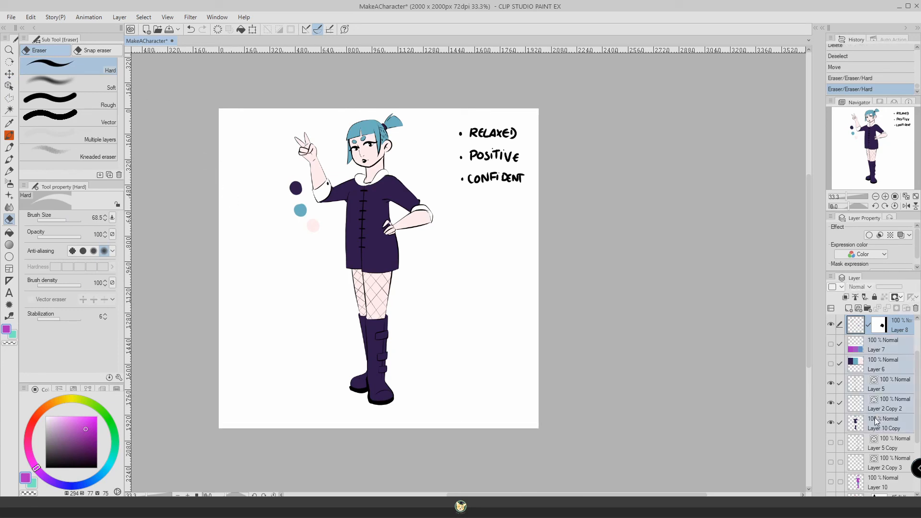
click(9, 74)
key(Down)
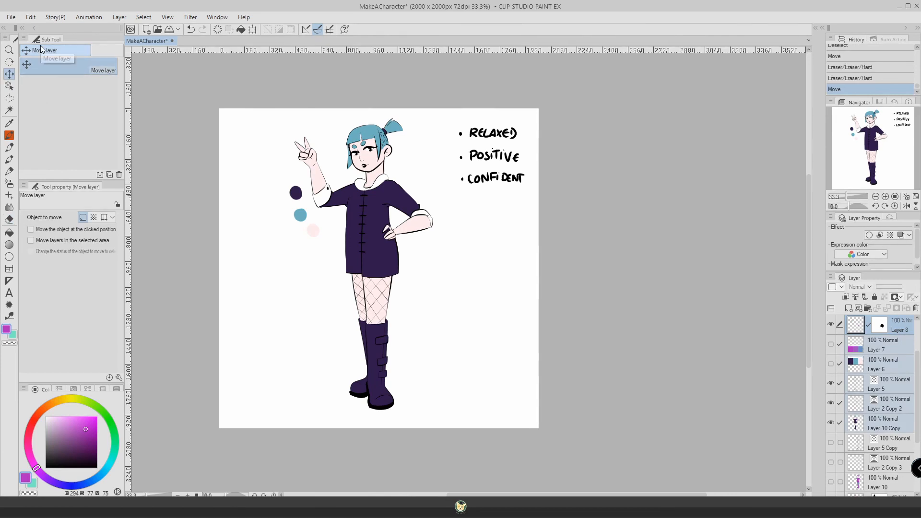
- Show the signature text layer and move the trait list on Layer 3 down beside the jacket hem and thighs
scroll(878, 354, up, 3)
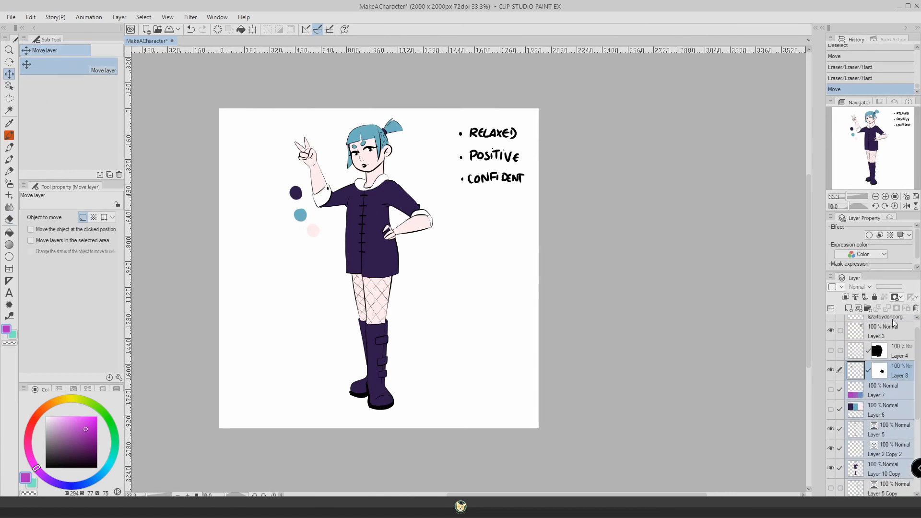
click(830, 325)
click(882, 344)
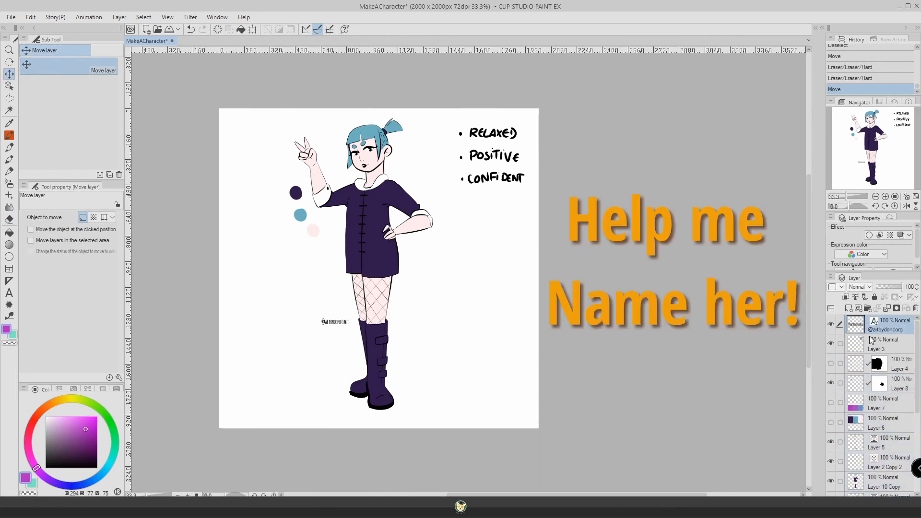
mouse_move(484, 182)
mouse_down()
mouse_move(459, 283)
mouse_move(445, 300)
mouse_up()
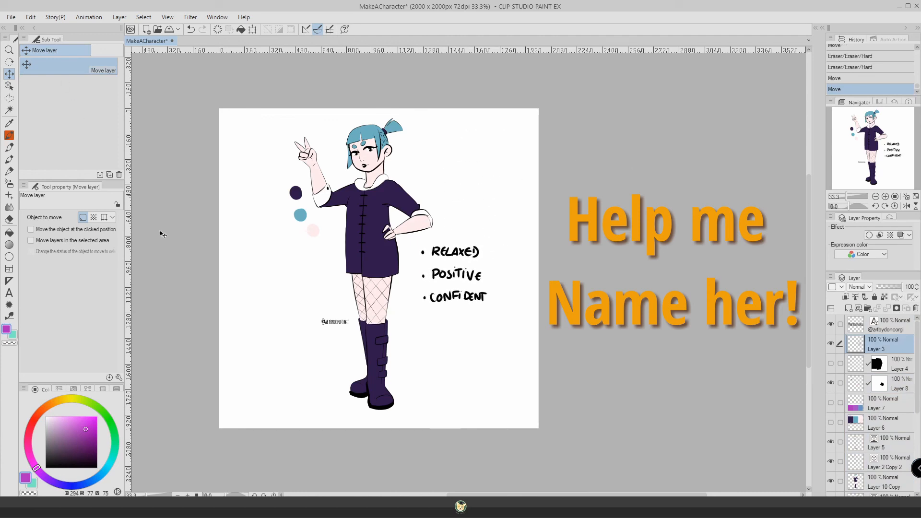